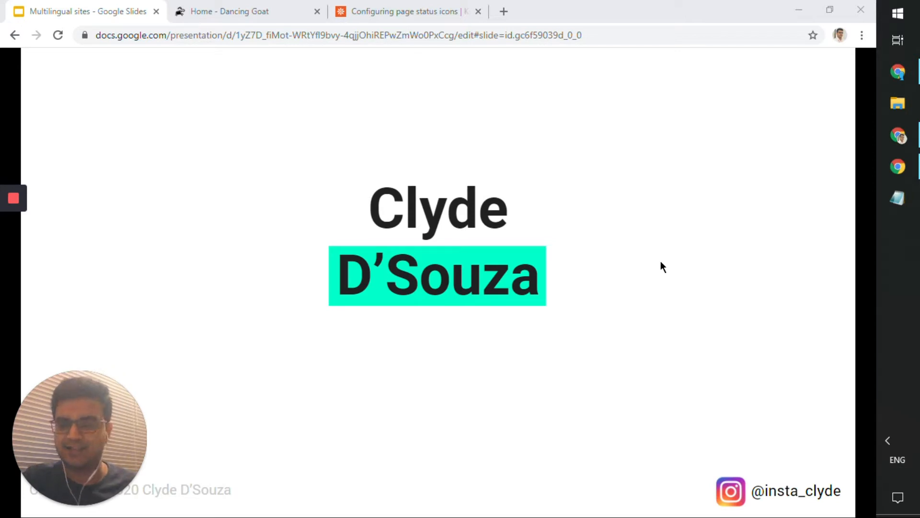
- Advance the slides to 'Finding more information', return to 'Creating content in a different culture', then go to the Dancing Goat site
key(Right)
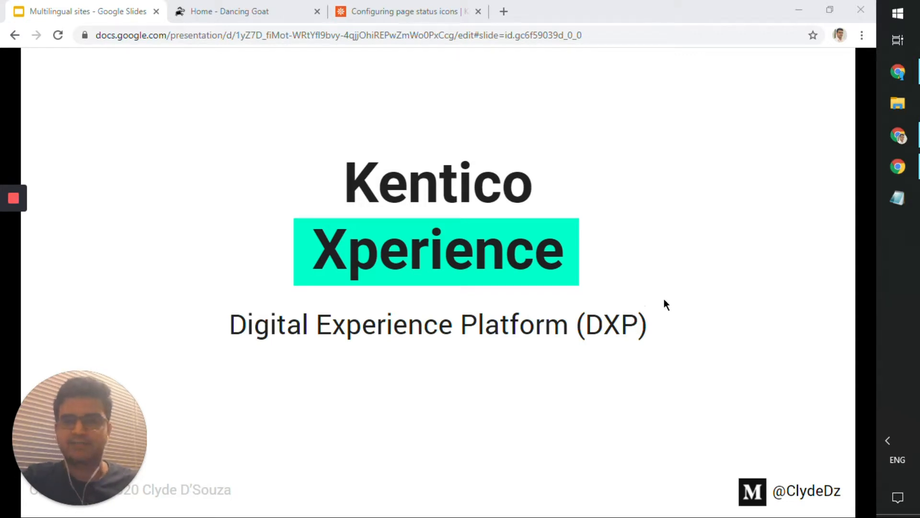
key(Right)
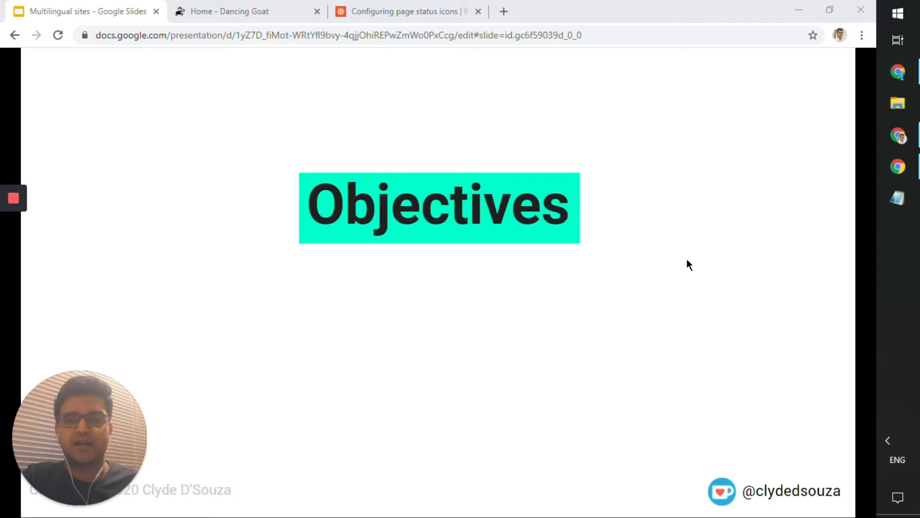
key(Right)
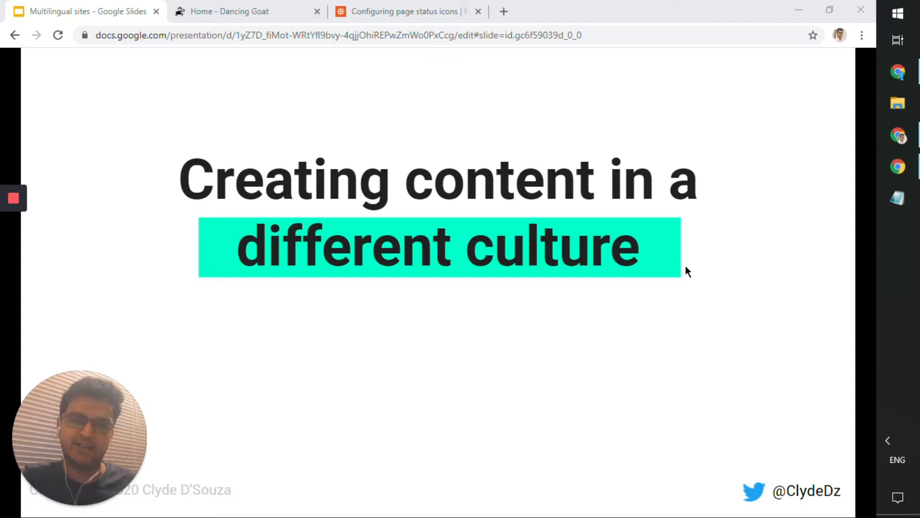
key(Right)
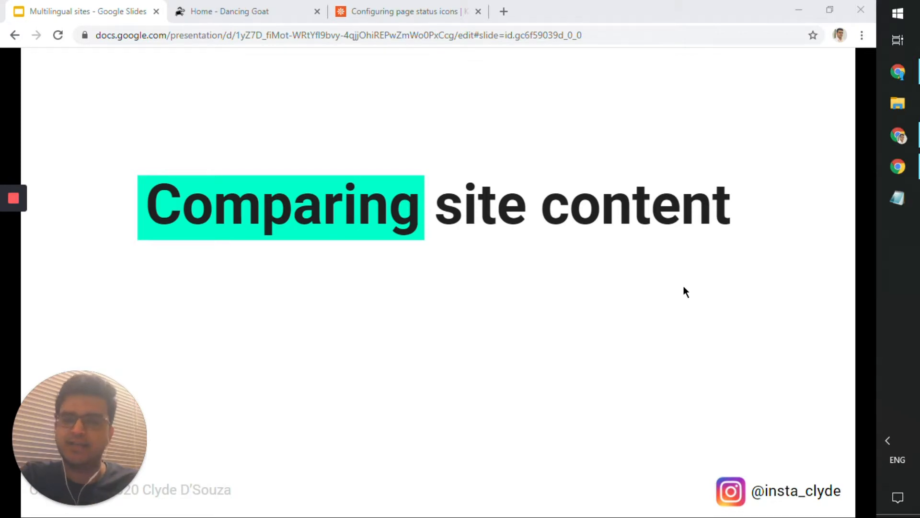
key(Right)
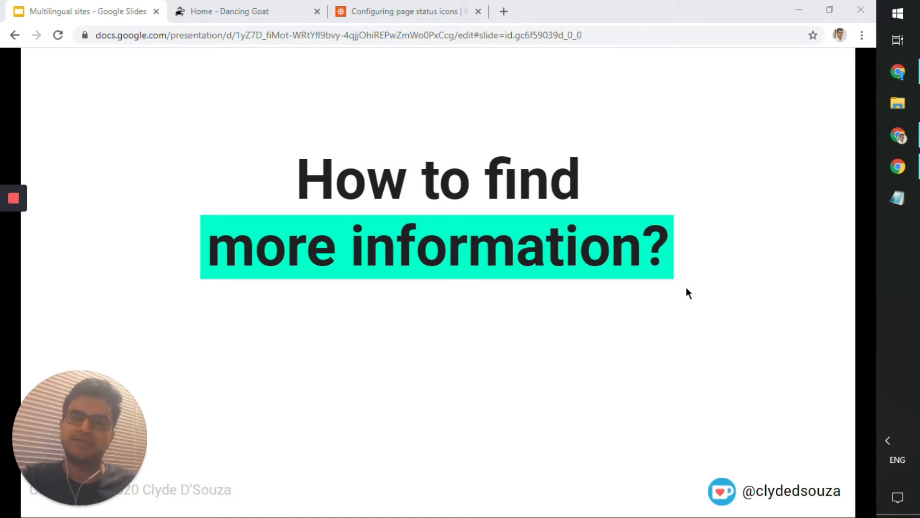
key(Left)
key(Left)
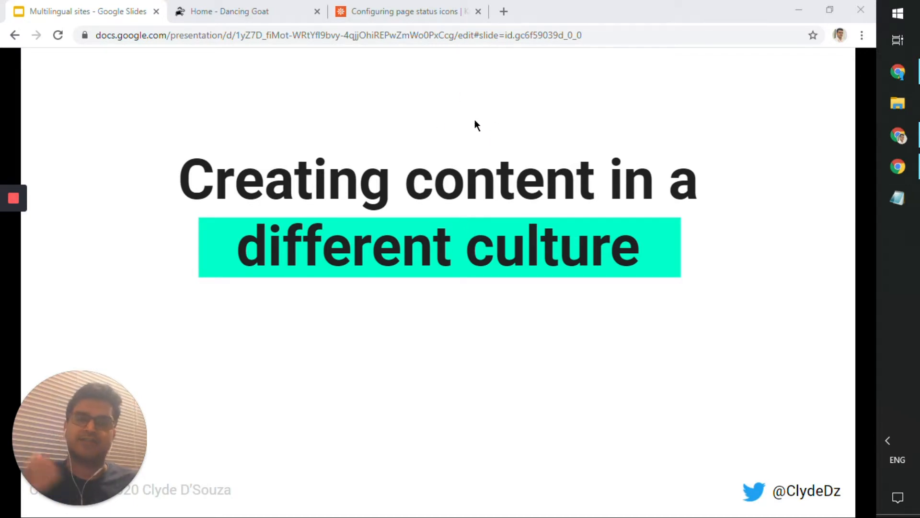
click(286, 17)
- Load the administration sign-in page by adding /admin to the site address
click(281, 31)
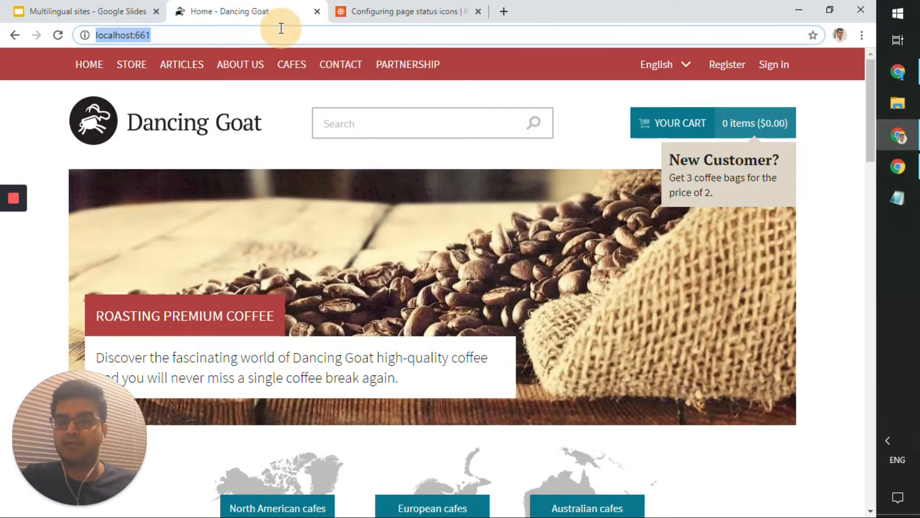
click(281, 31)
text(/)
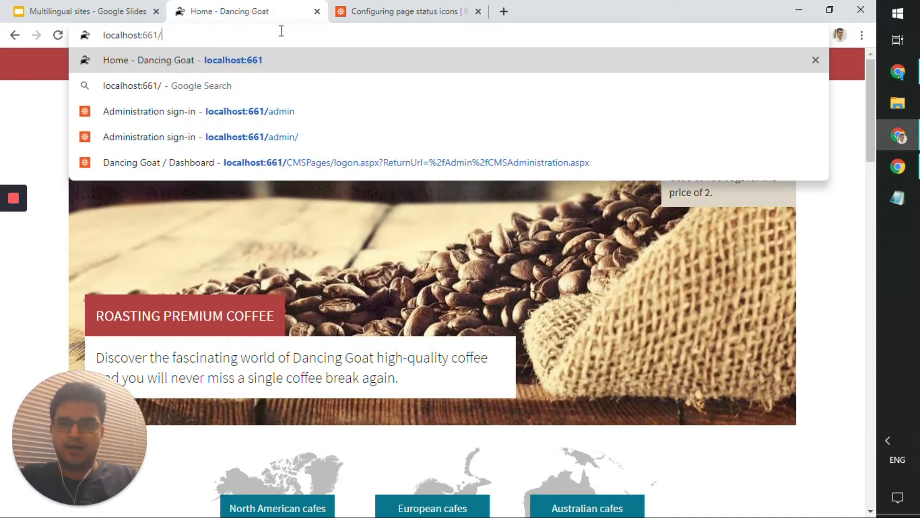
text(admin)
key(Return)
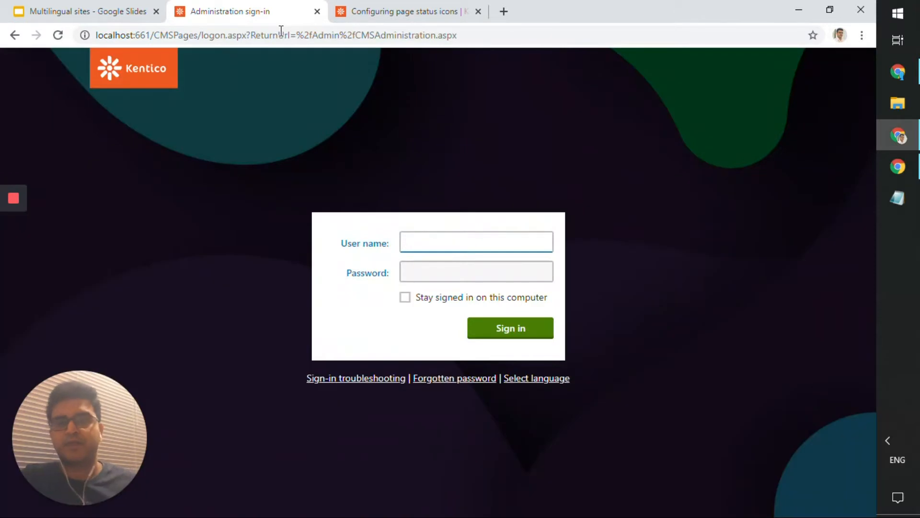
- Sign in with the administrator user name and password and dismiss Chrome's password warning
click(423, 241)
text(and)
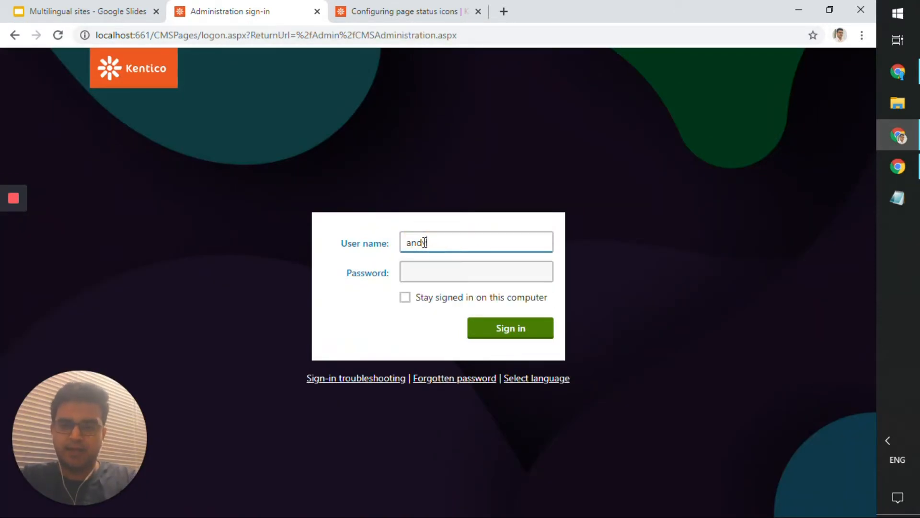
key(Tab)
text(*********)
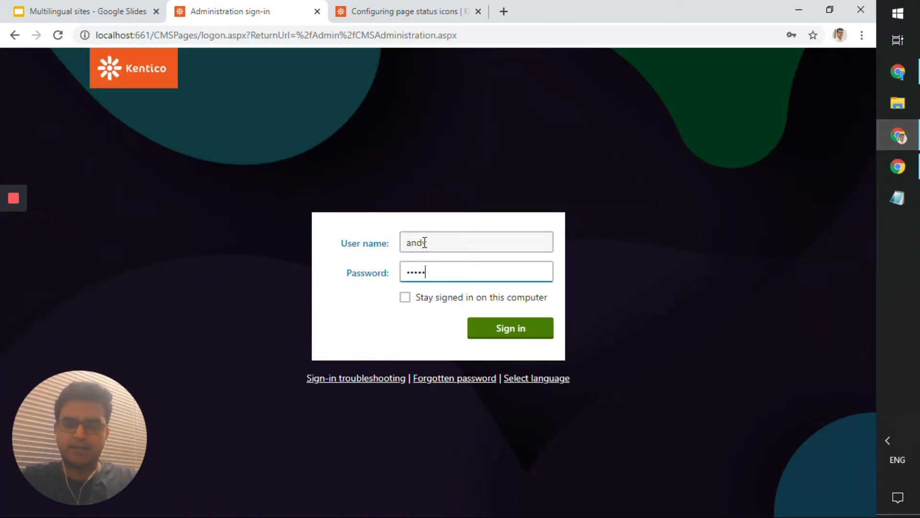
key(Return)
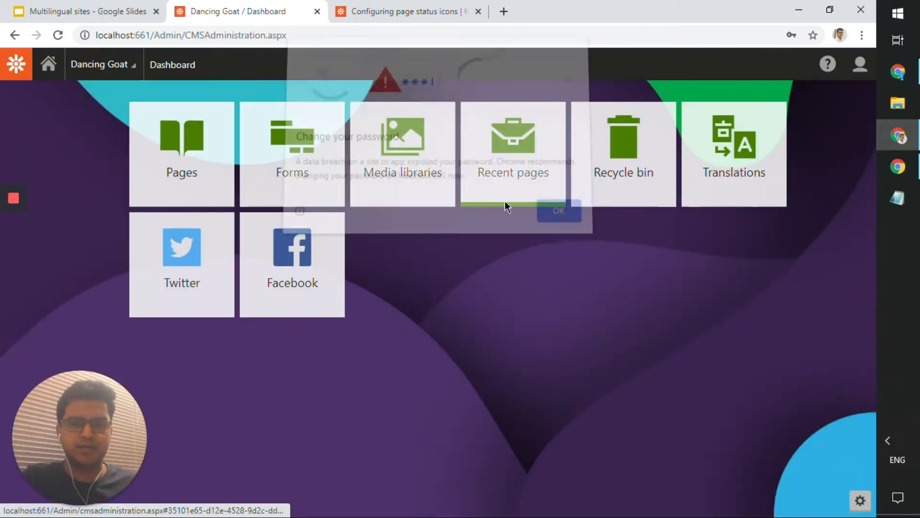
click(546, 217)
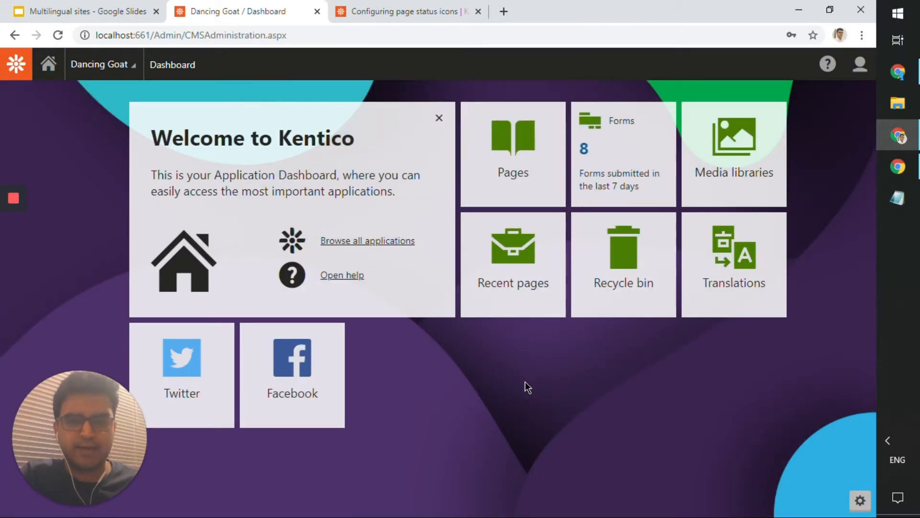
- Check the signed-in user's account menu, then open the Pages application from the dashboard
click(862, 73)
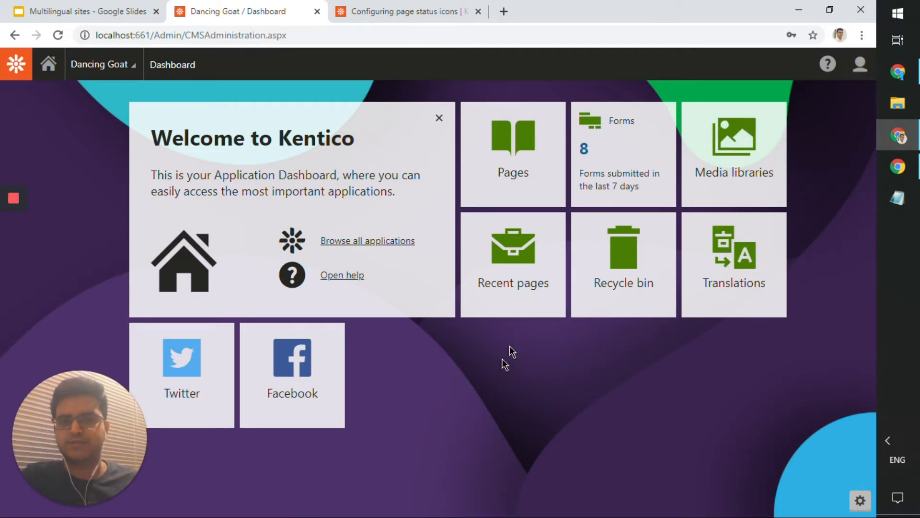
click(532, 185)
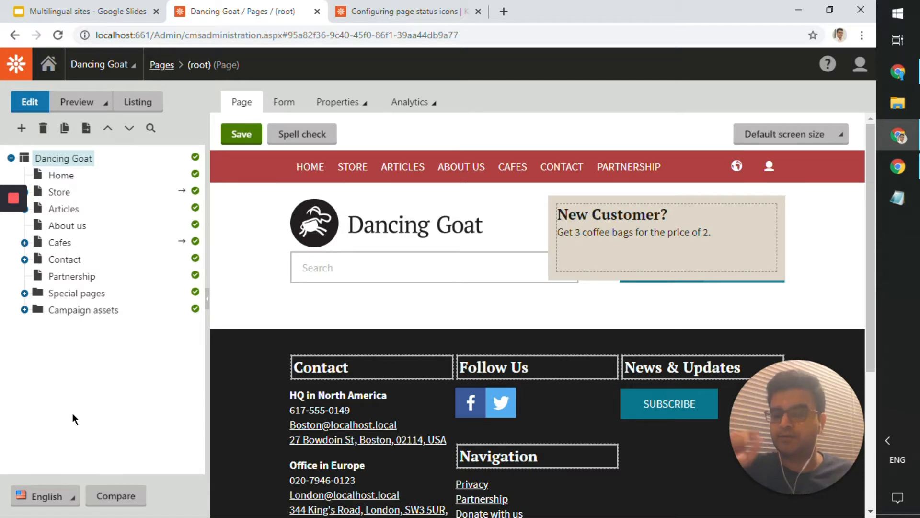
- Switch the content culture to Spanish - Spain and open the Inicio page
click(54, 497)
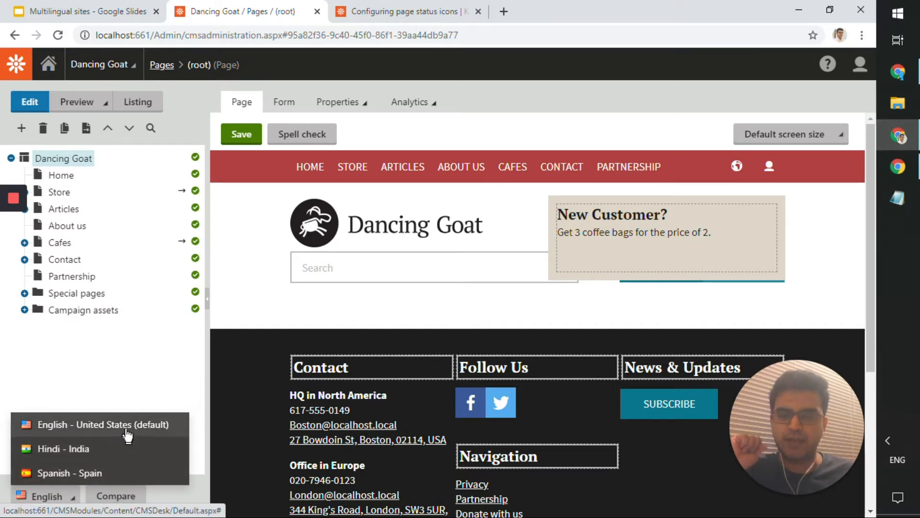
click(123, 473)
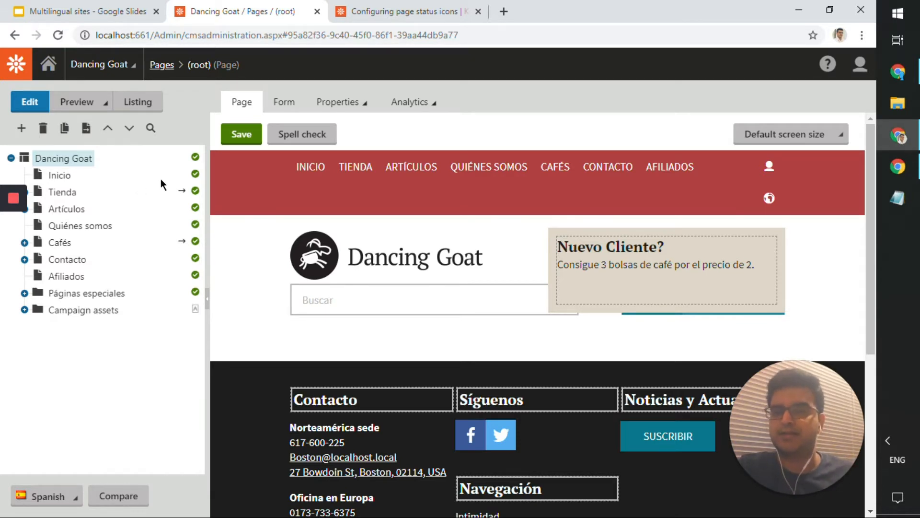
click(64, 180)
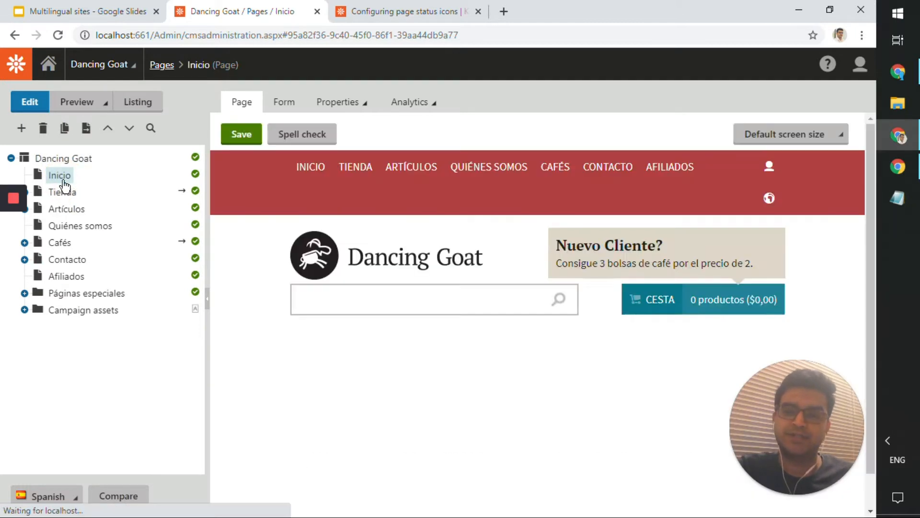
scroll(357, 239, down, 10)
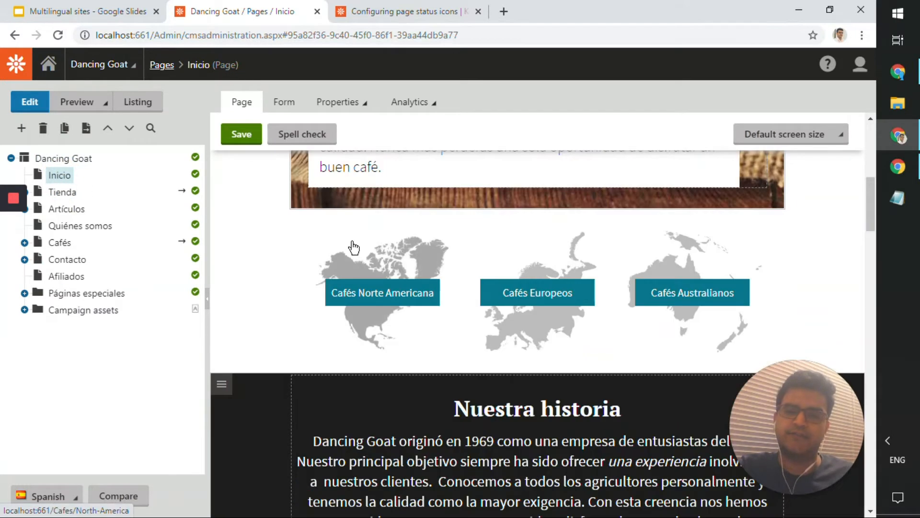
scroll(357, 239, down, 4)
scroll(361, 225, up, 10)
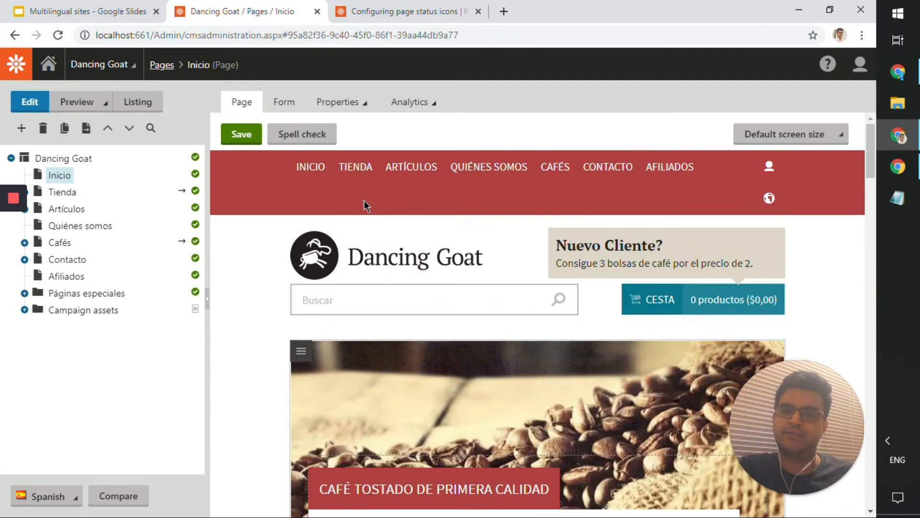
scroll(364, 204, down, 4)
scroll(363, 208, down, 3)
scroll(364, 206, down, 4)
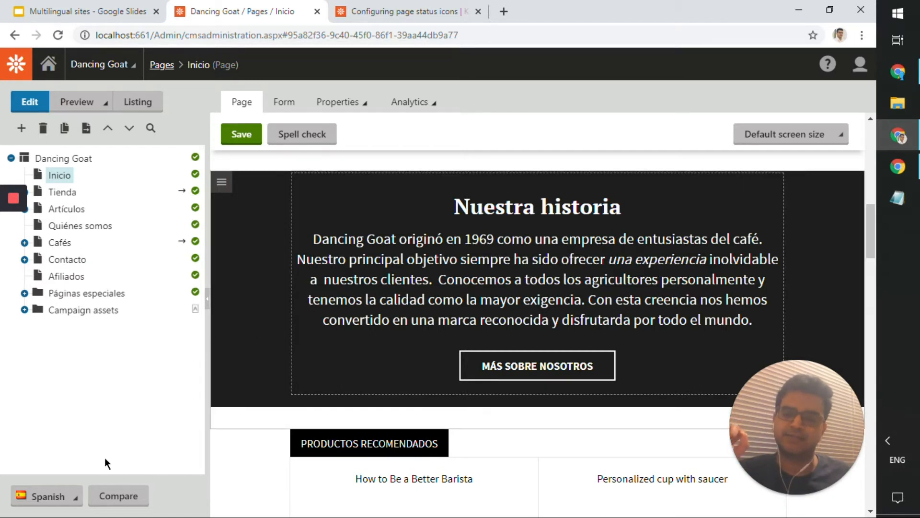
click(67, 501)
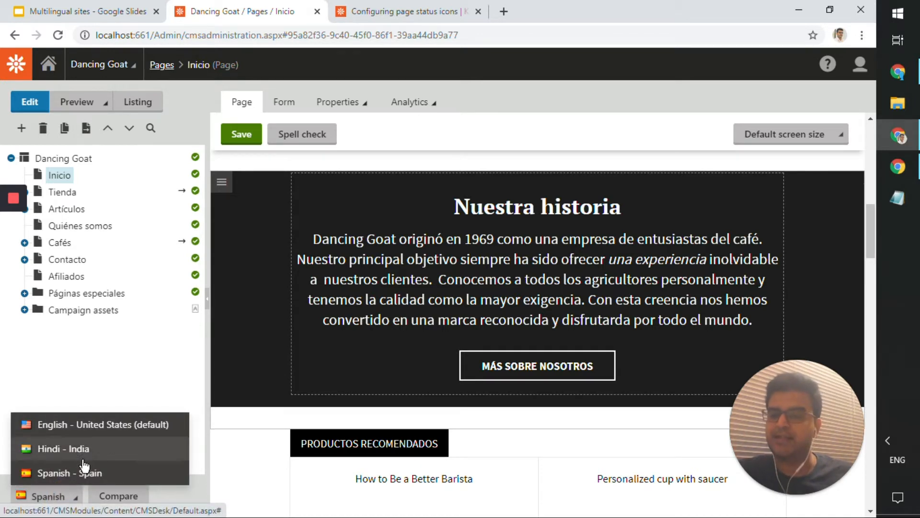
- Change the heading 'Nuestra historia' to 'Nuestra Historia' and save the Spanish page
click(129, 338)
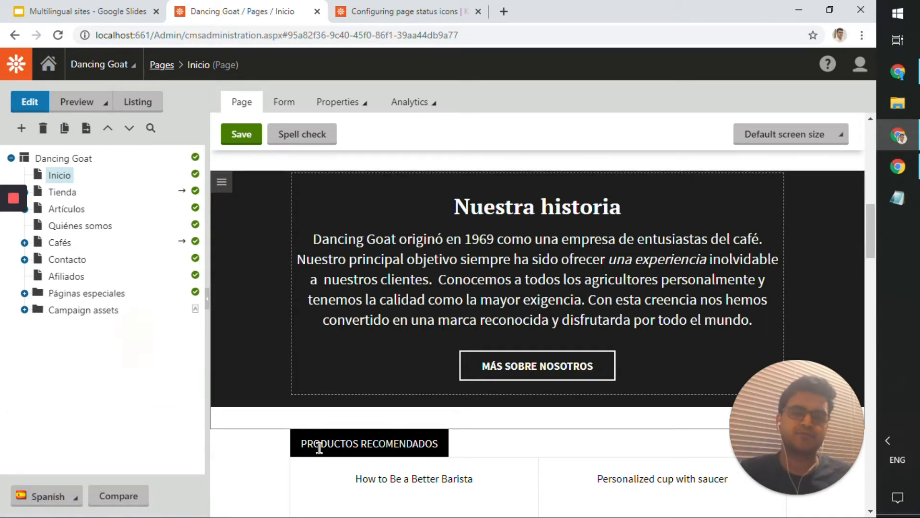
click(481, 242)
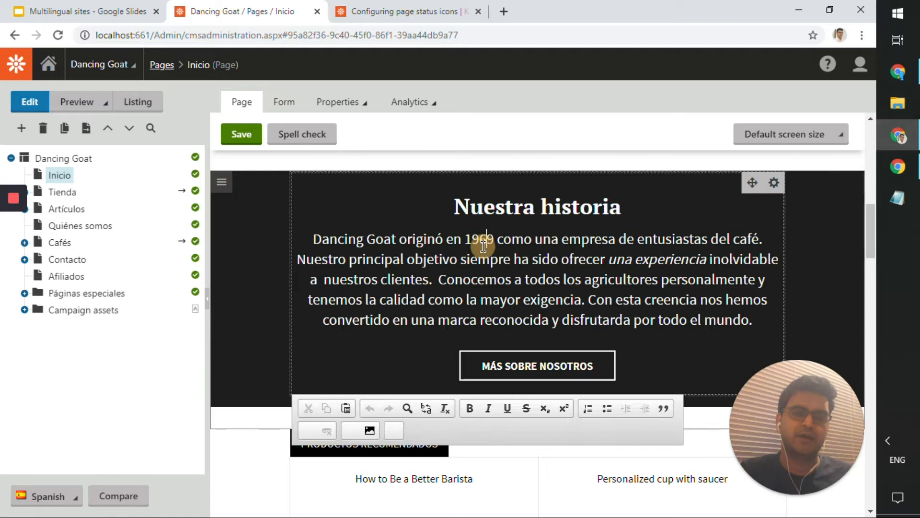
click(571, 206)
click(621, 207)
drag(540, 208, 550, 215)
text(H)
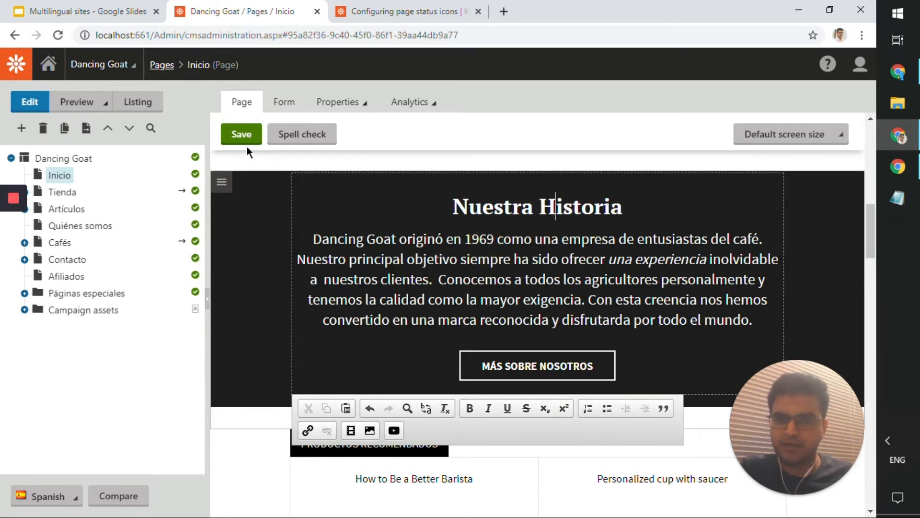
click(242, 139)
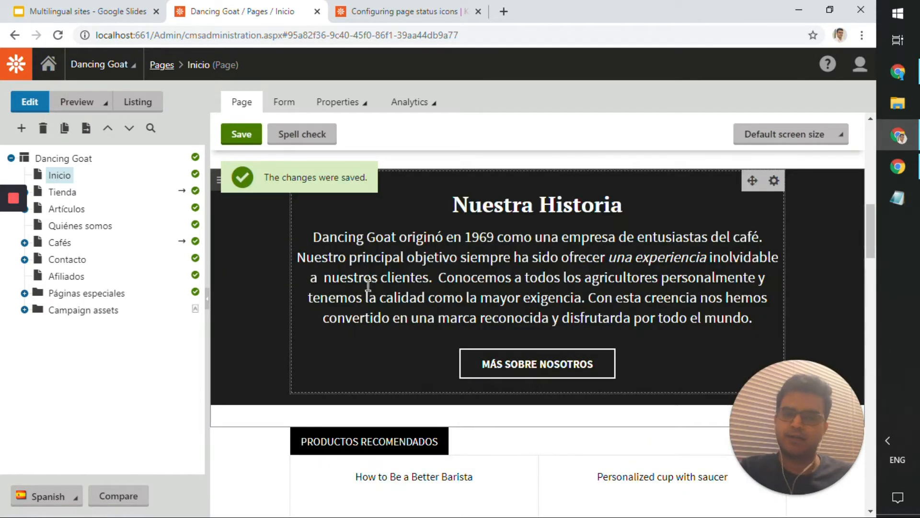
- Review the saved Spanish page with its translated region links and bring up the language list
scroll(375, 296, up, 5)
scroll(384, 306, down, 10)
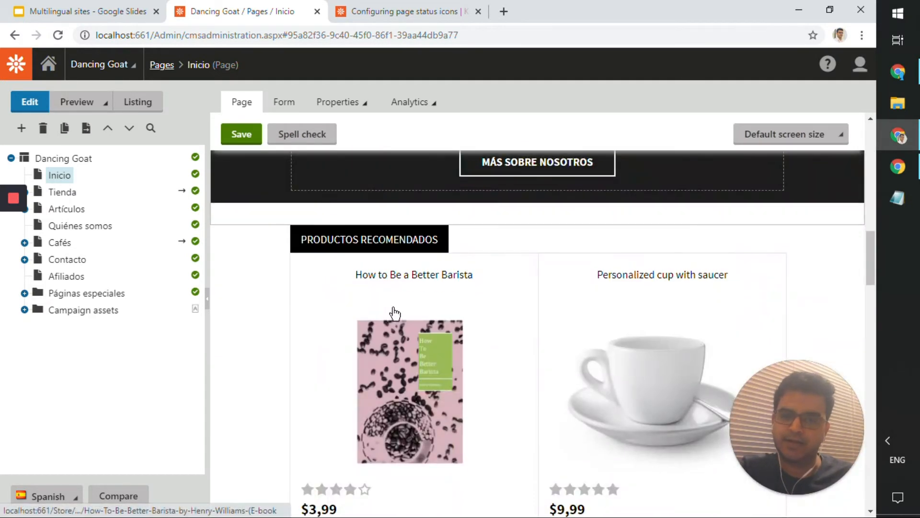
scroll(392, 312, down, 5)
scroll(392, 310, up, 10)
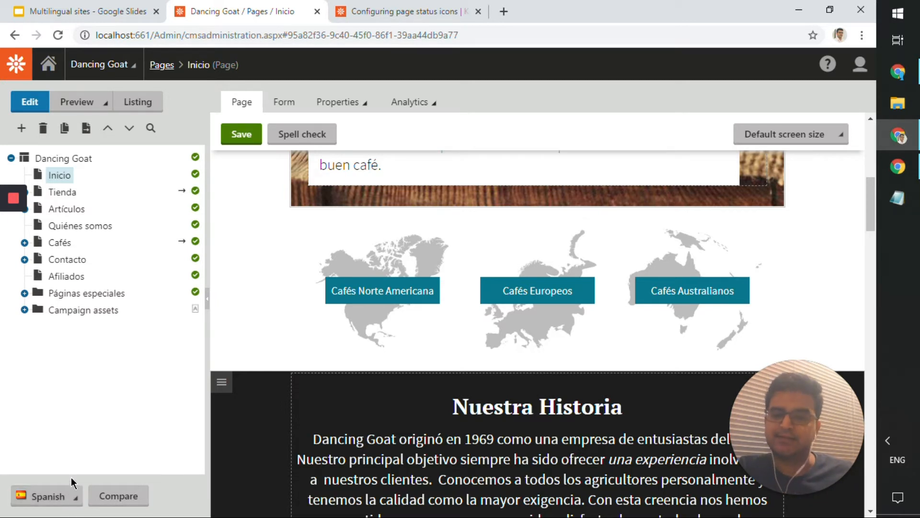
click(66, 491)
- Open the side-by-side compare view for the Spanish Inicio page and list the comparison languages
click(91, 382)
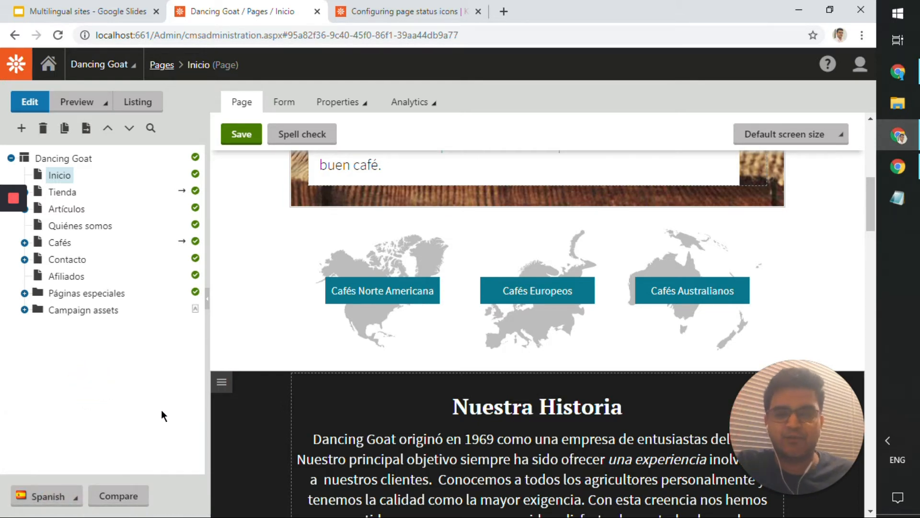
click(142, 504)
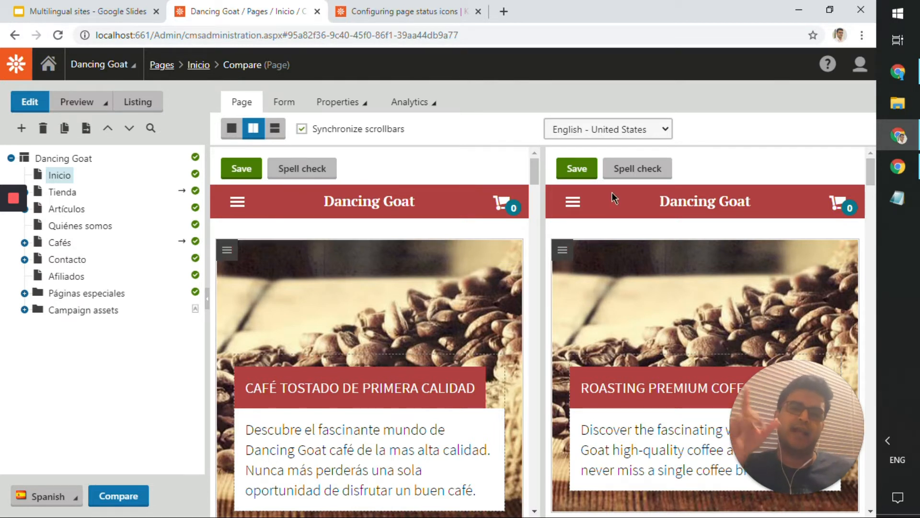
click(626, 126)
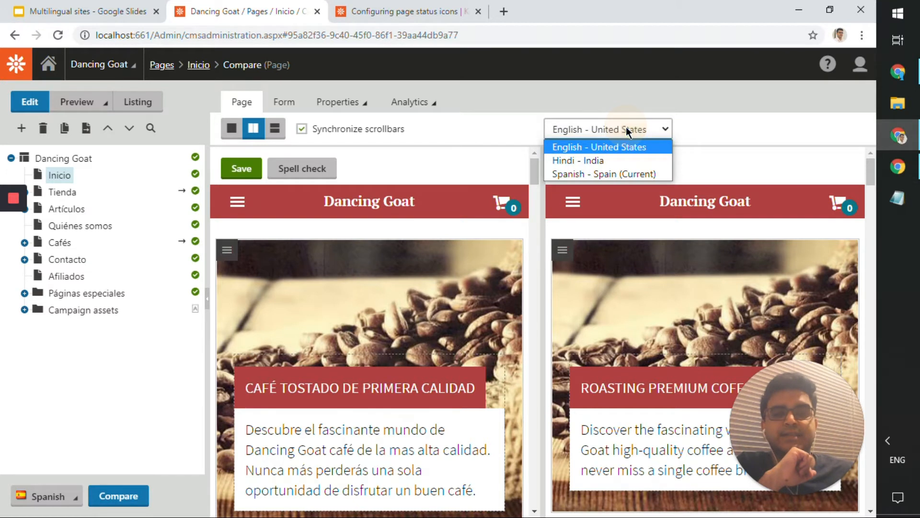
- Compare the Spanish home page against its Hindi - India version
click(626, 160)
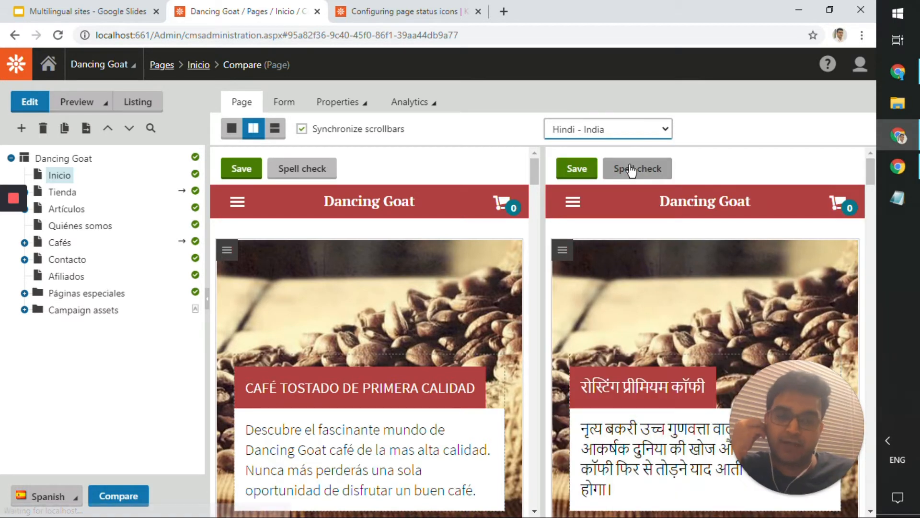
scroll(645, 384, down, 10)
scroll(645, 398, up, 10)
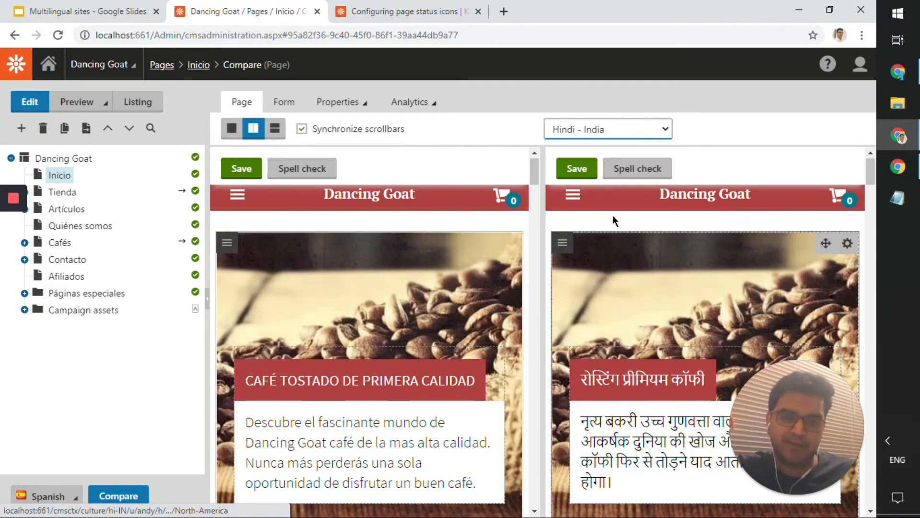
- Switch the comparison back to English - United States and select the Spanish intro paragraph
click(608, 136)
click(606, 144)
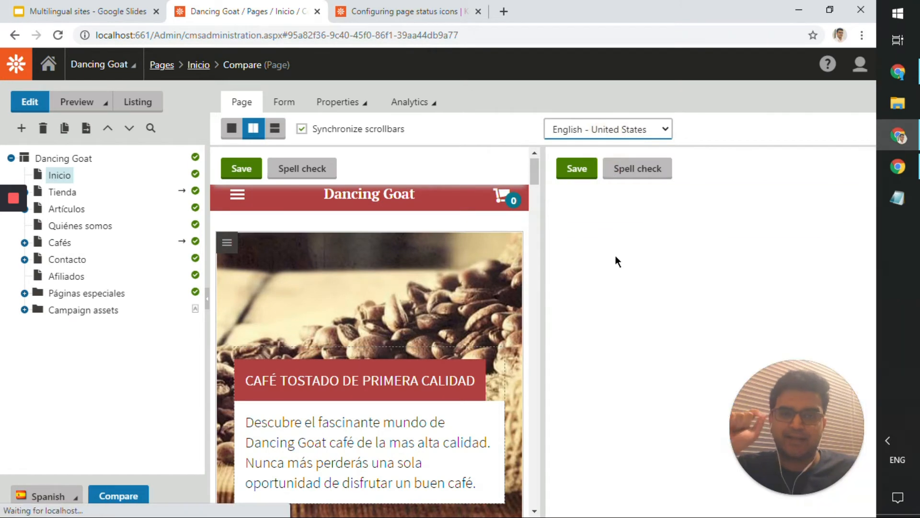
scroll(618, 263, down, 10)
scroll(566, 276, up, 10)
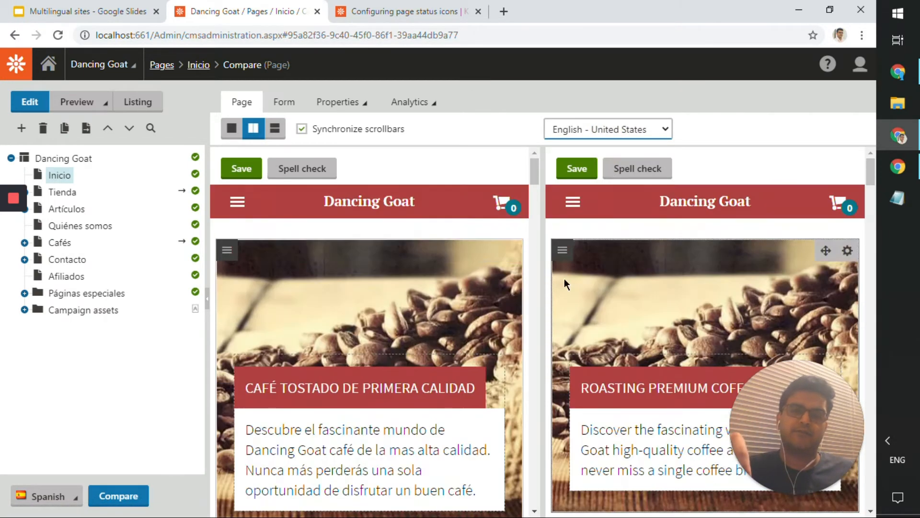
scroll(419, 306, down, 4)
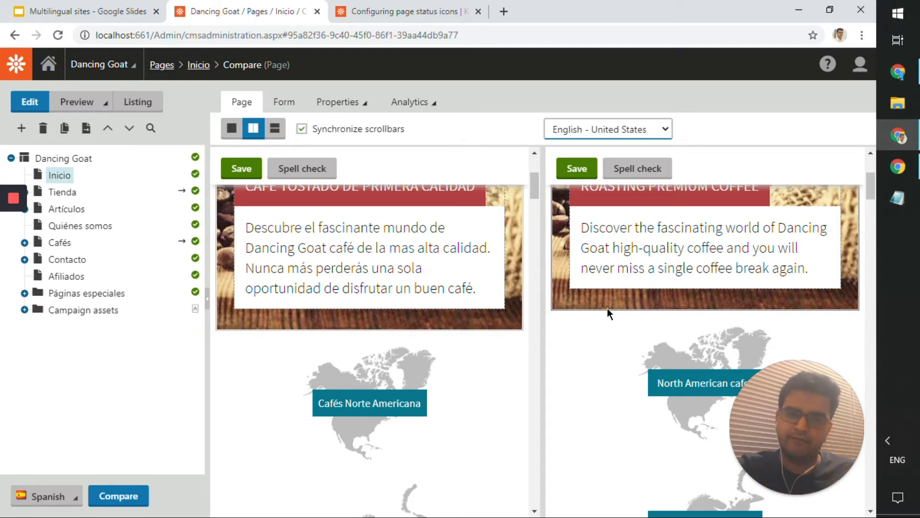
click(447, 283)
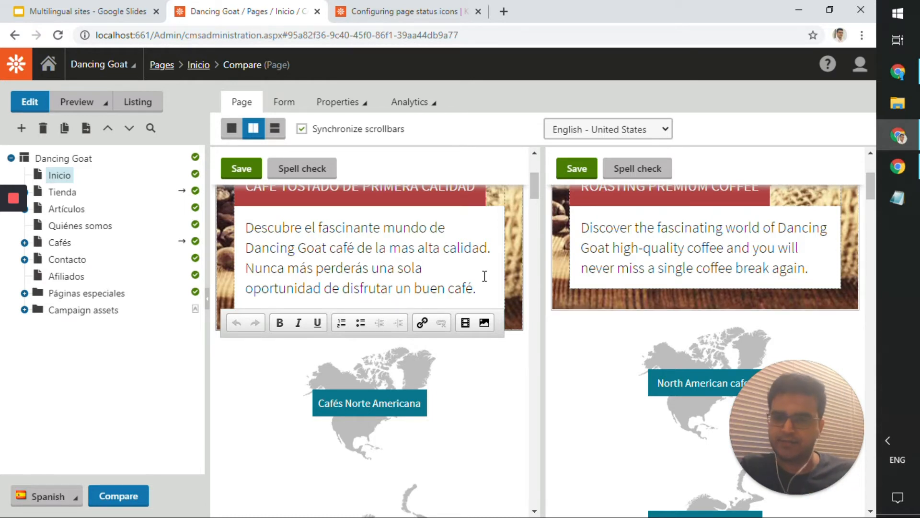
- Append '.Test' to the Spanish intro paragraph and save the Spanish page
click(475, 288)
text(.Test)
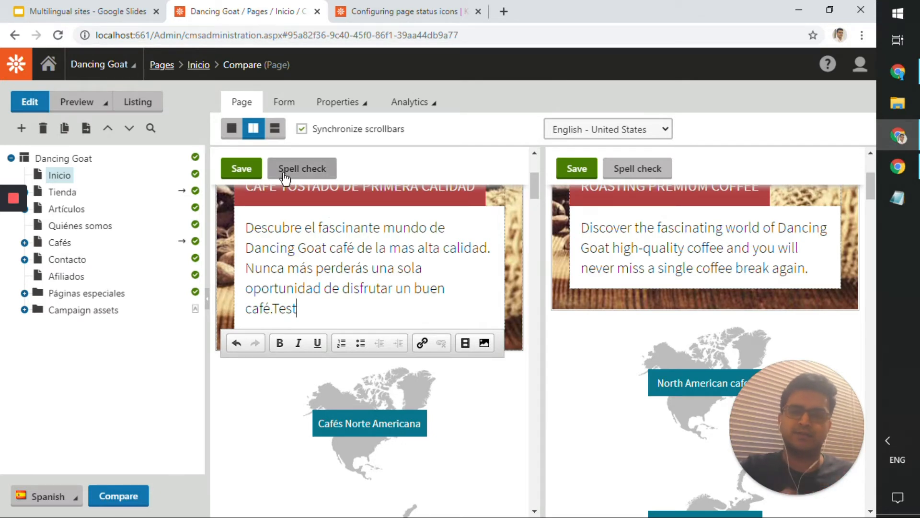
click(241, 172)
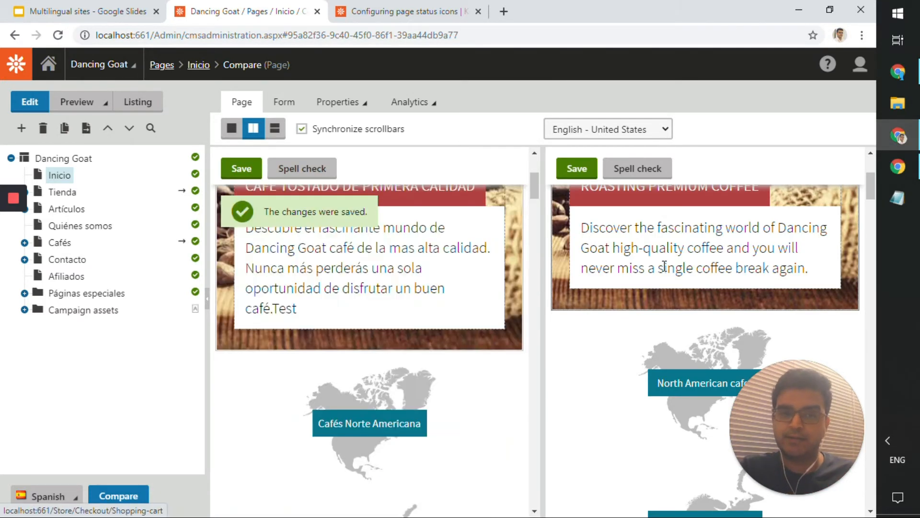
- Append 'Test' to the English intro paragraph and save the English page
click(726, 267)
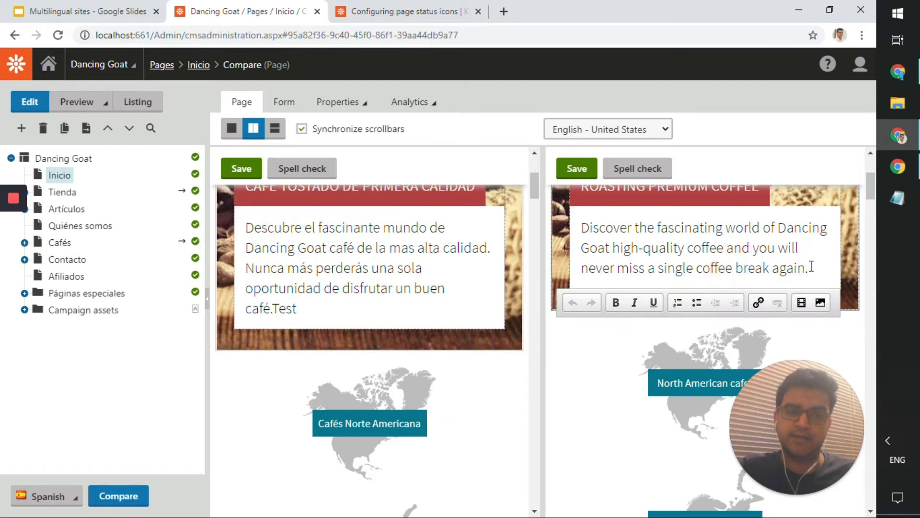
click(811, 266)
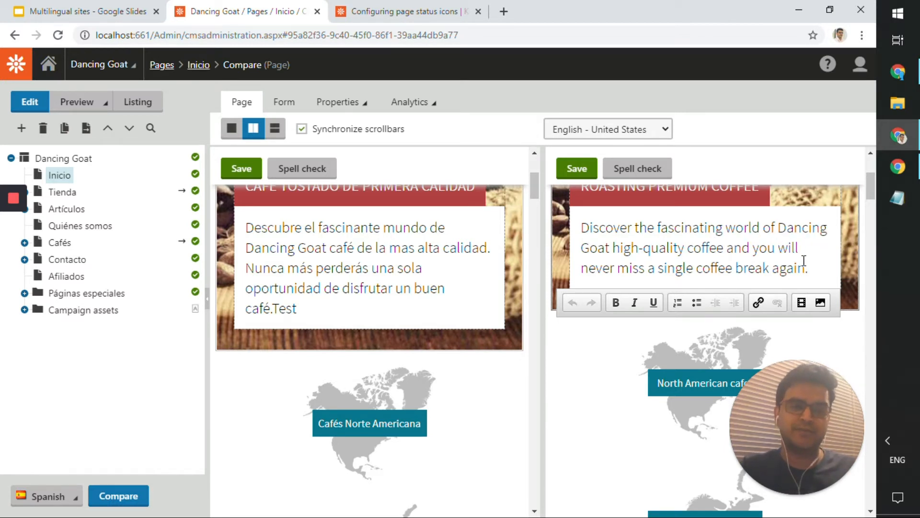
scroll(805, 269, up, 1)
text(Test)
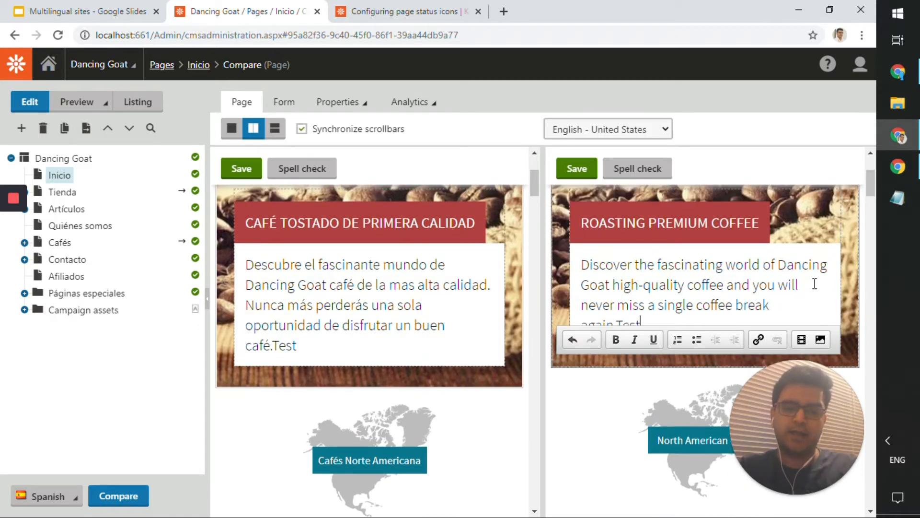
click(577, 171)
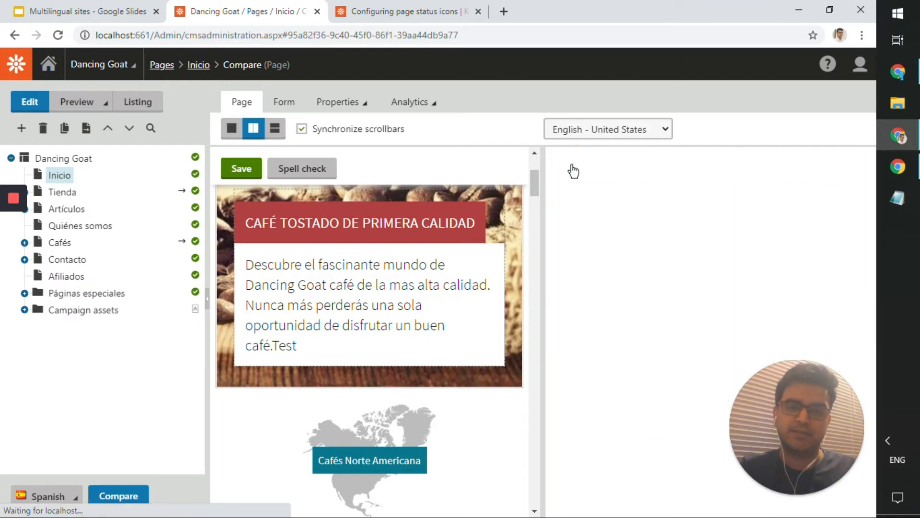
scroll(565, 281, down, 5)
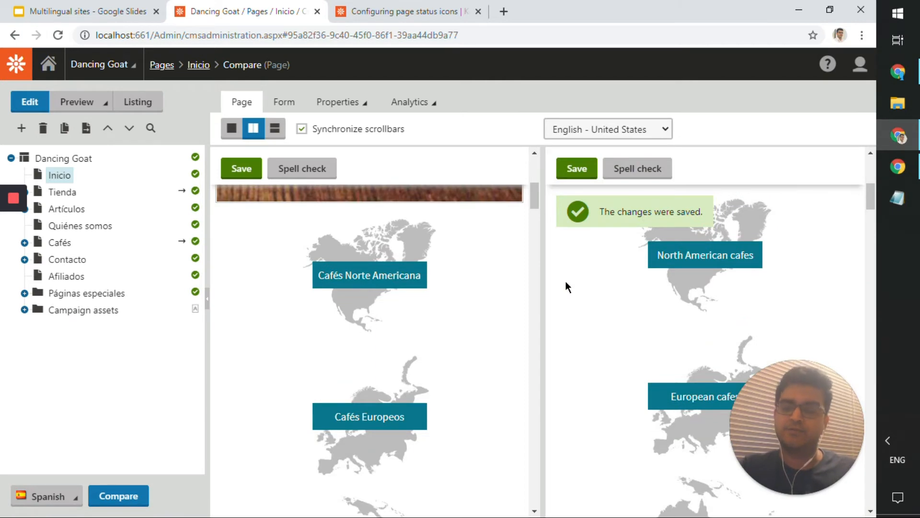
scroll(566, 280, up, 4)
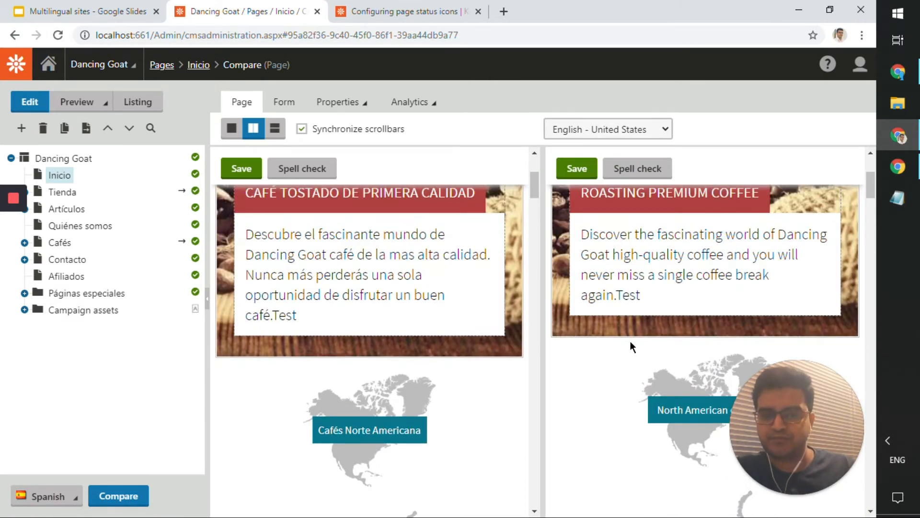
scroll(629, 341, down, 10)
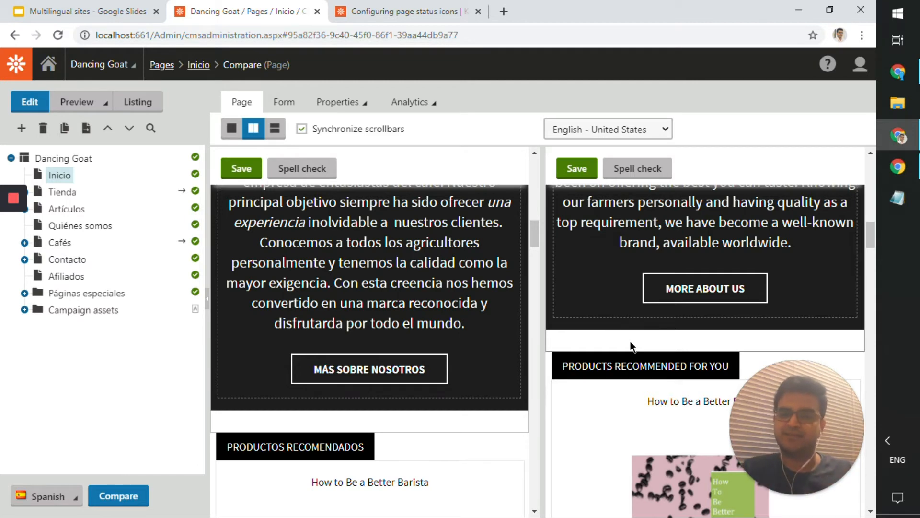
- Exit compare mode and switch to English - United States, showing the Home page ending in 'Test'
click(98, 502)
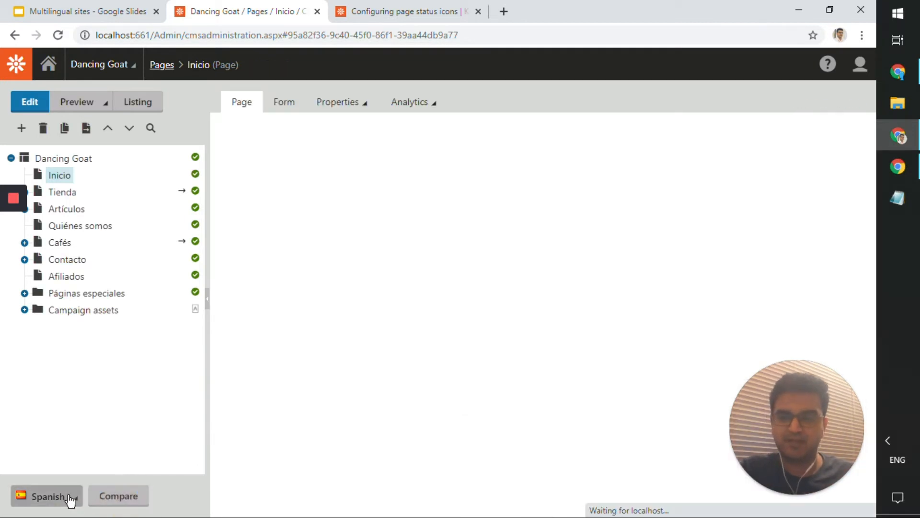
click(70, 496)
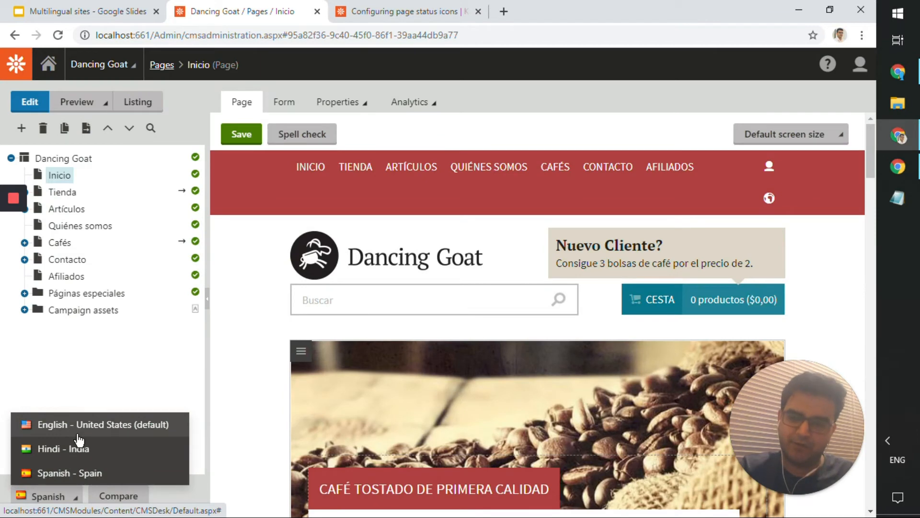
click(78, 433)
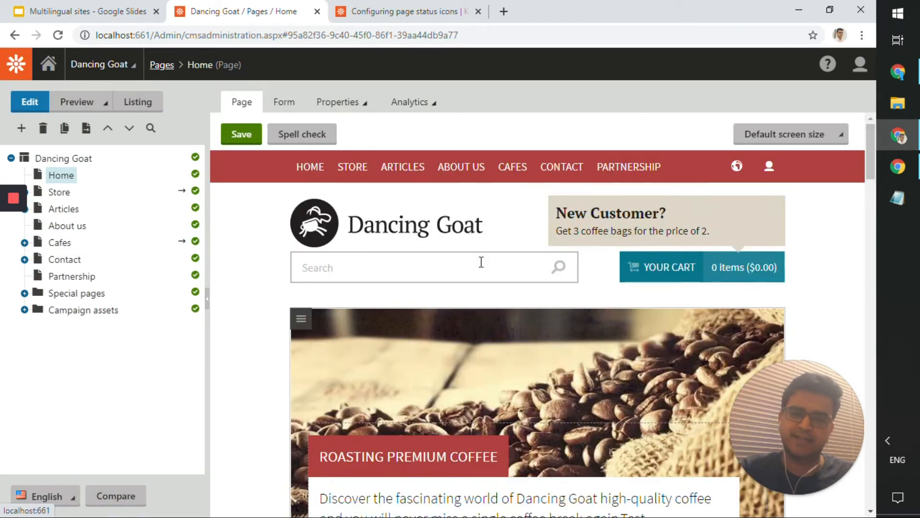
scroll(482, 262, down, 6)
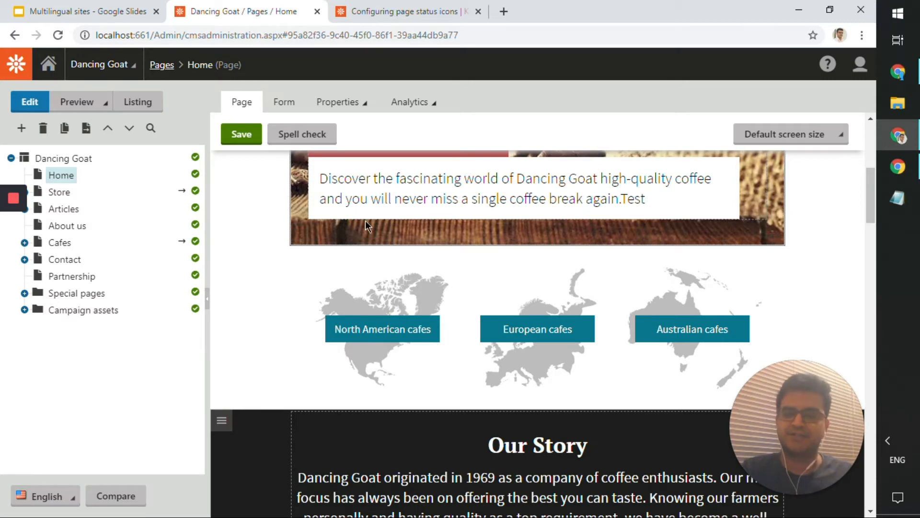
scroll(366, 221, up, 3)
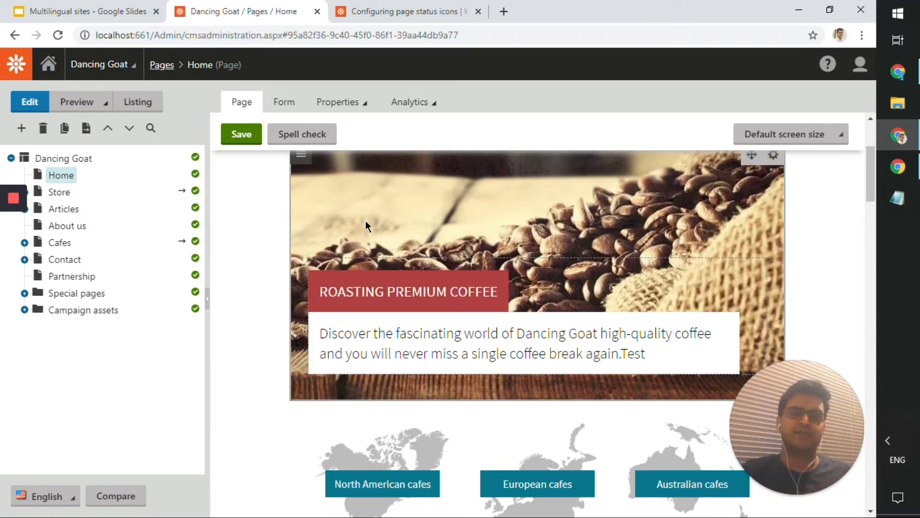
- Flip between the slide presentation and the page editor, ending on the slides
click(126, 14)
click(211, 11)
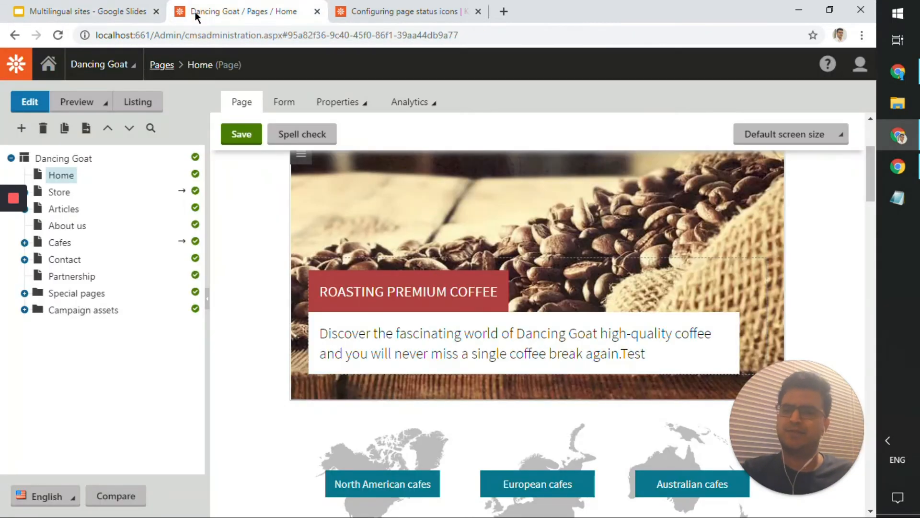
click(126, 11)
- Advance two slides, then return to the Dancing Goat page editor
click(252, 107)
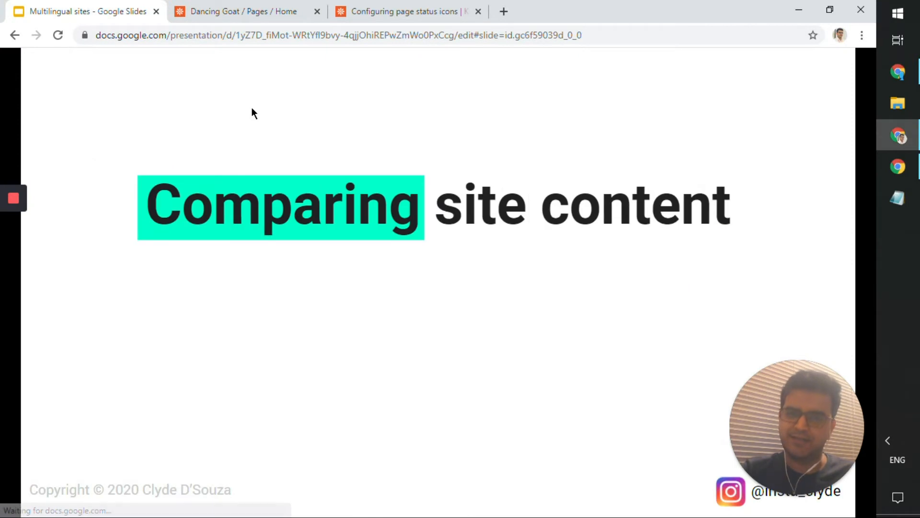
click(250, 70)
click(248, 11)
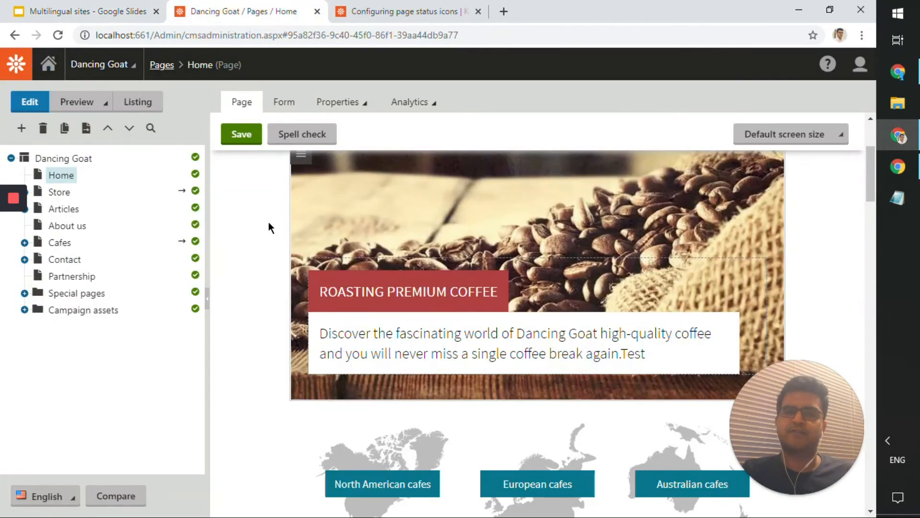
- Switch the content culture to Hindi, showing the घर home page and untranslated pages
click(48, 496)
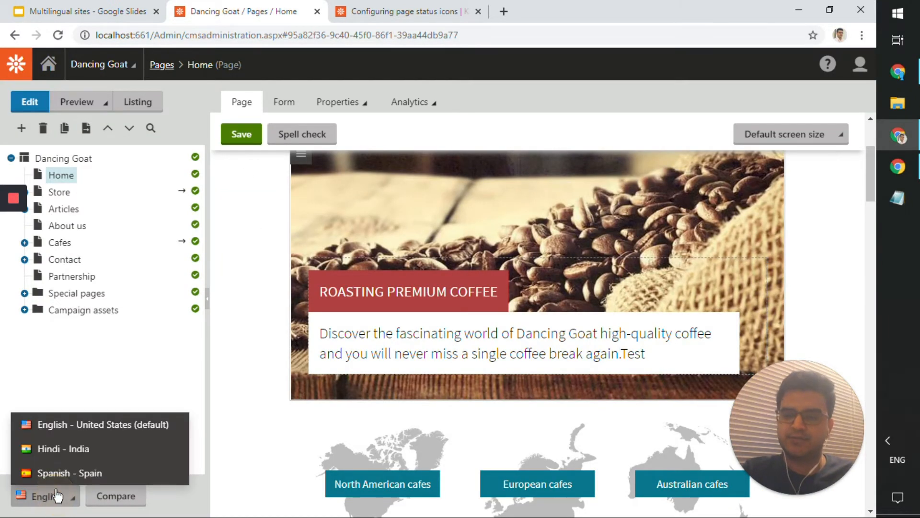
click(80, 455)
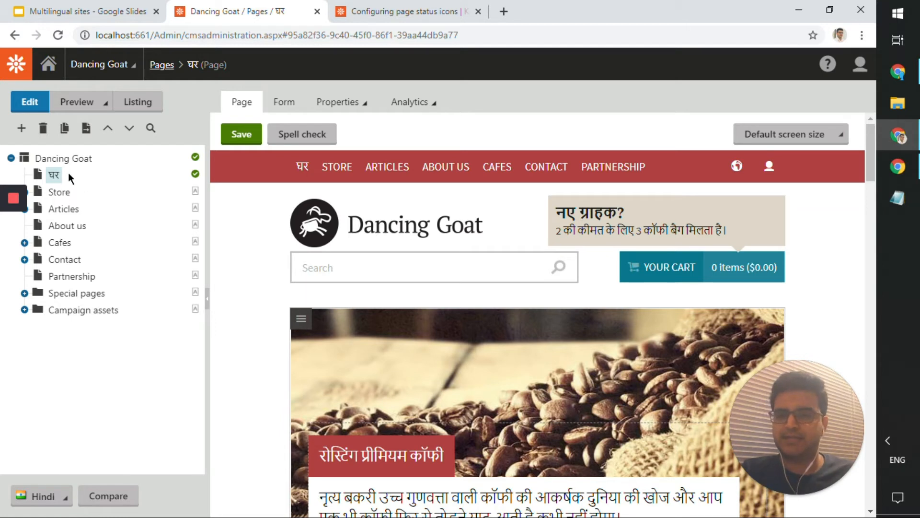
mouse_move(190, 169)
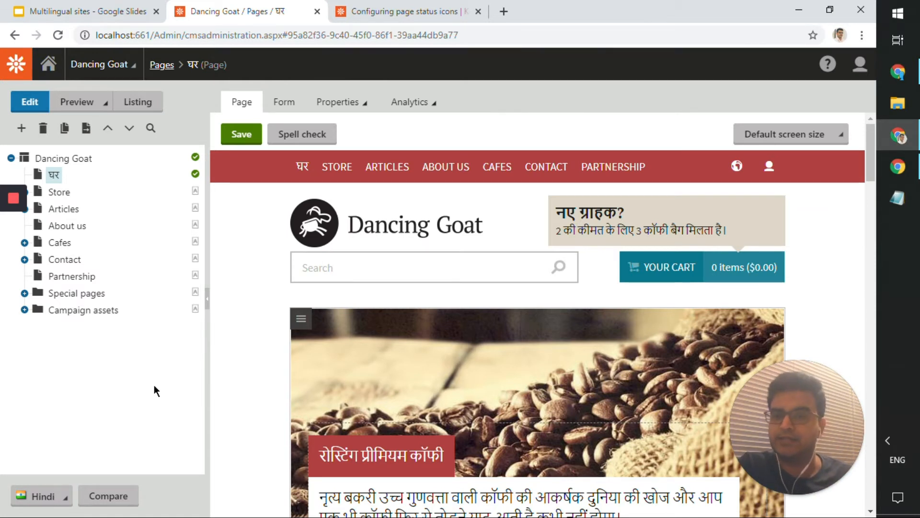
mouse_move(194, 311)
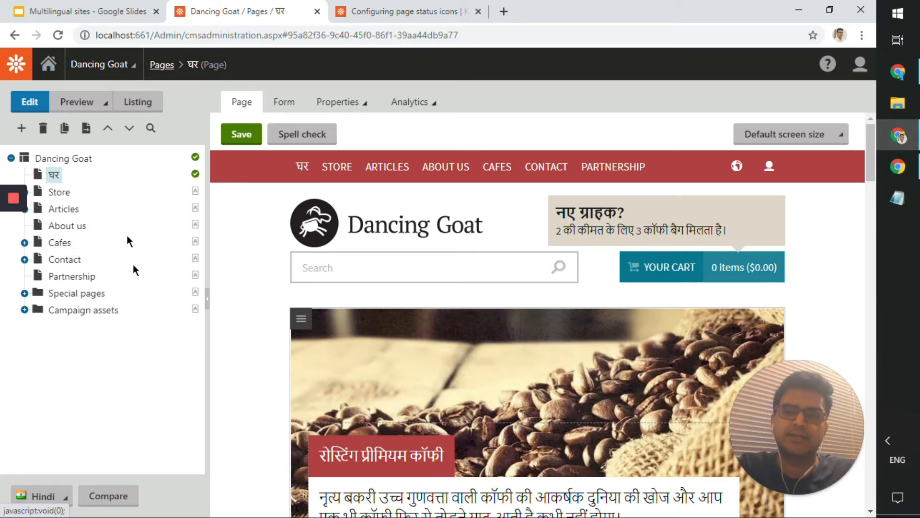
click(430, 5)
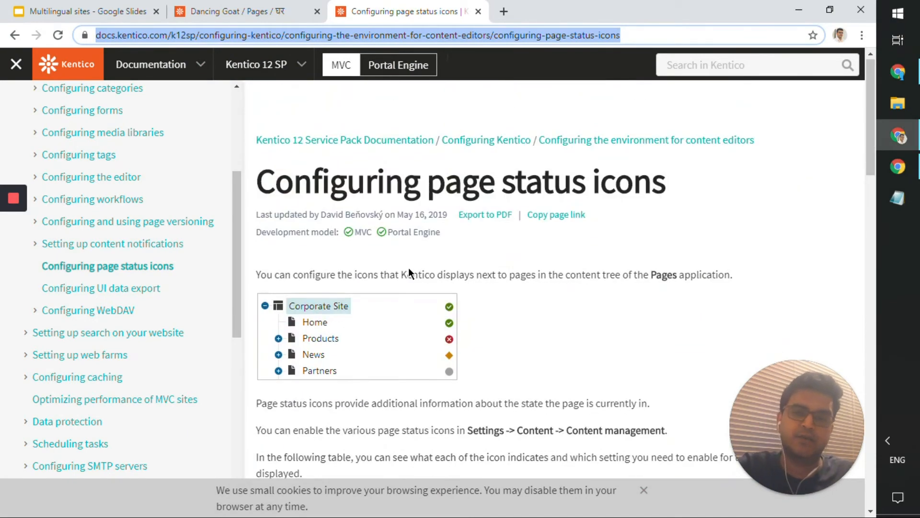
scroll(408, 268, down, 8)
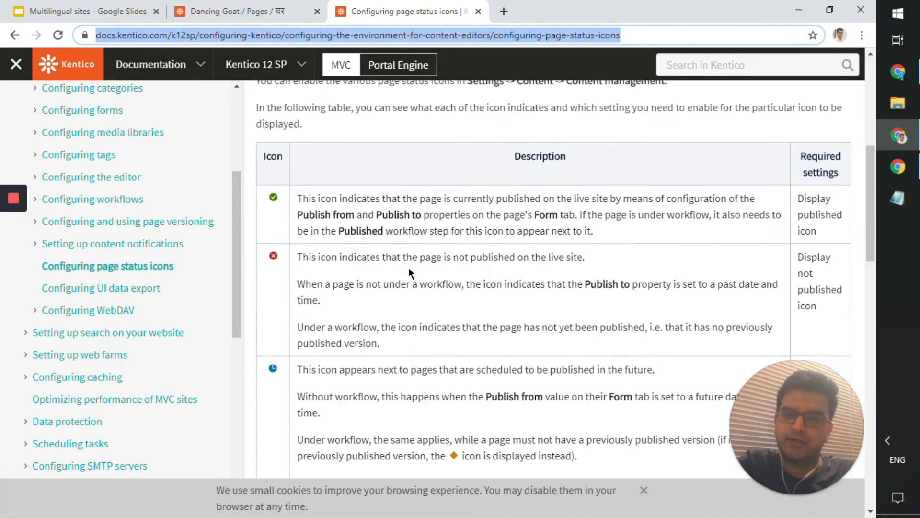
scroll(408, 268, down, 4)
scroll(408, 273, down, 2)
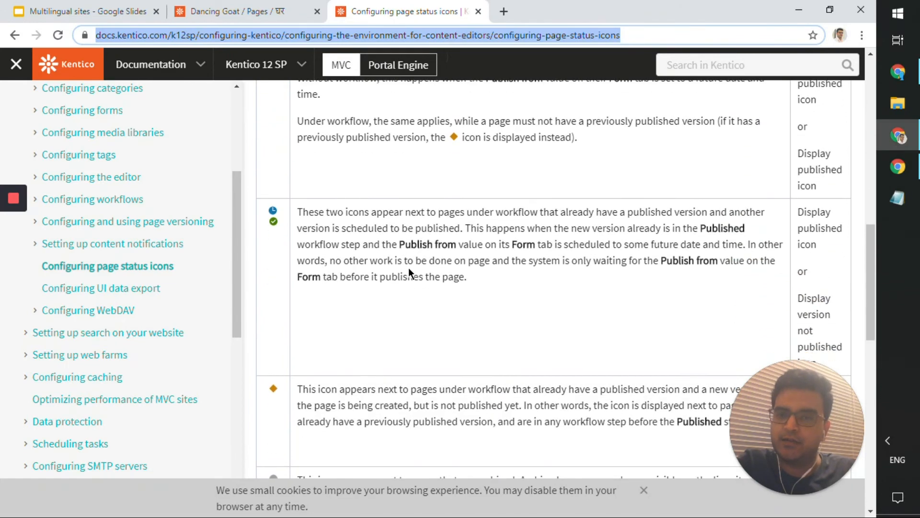
scroll(312, 341, down, 4)
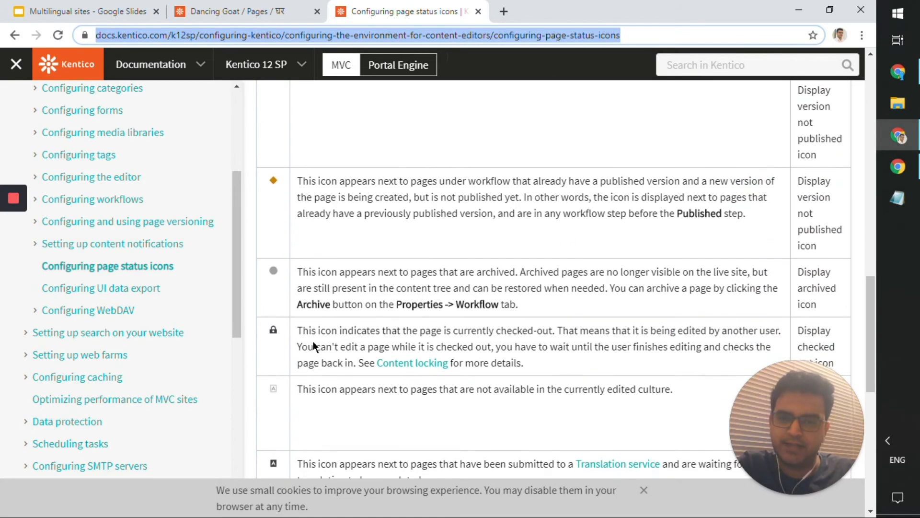
scroll(312, 341, down, 5)
scroll(312, 341, up, 1)
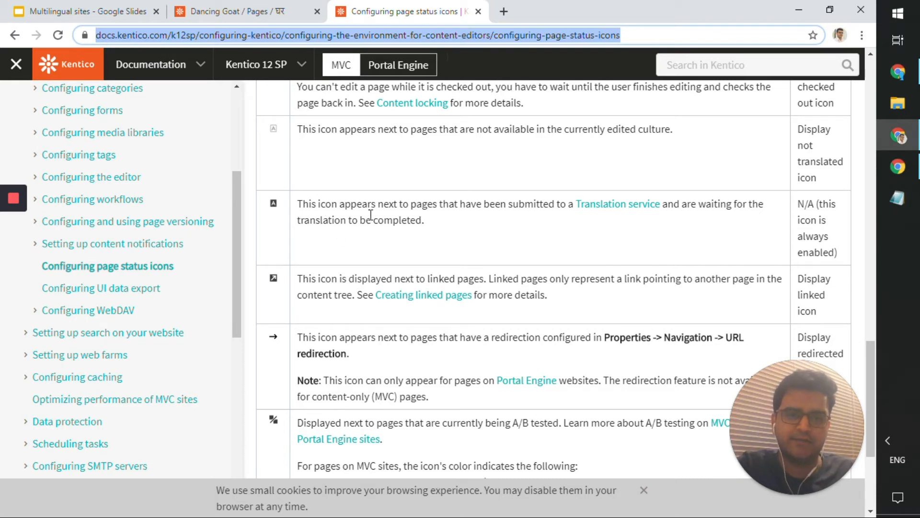
scroll(370, 216, down, 1)
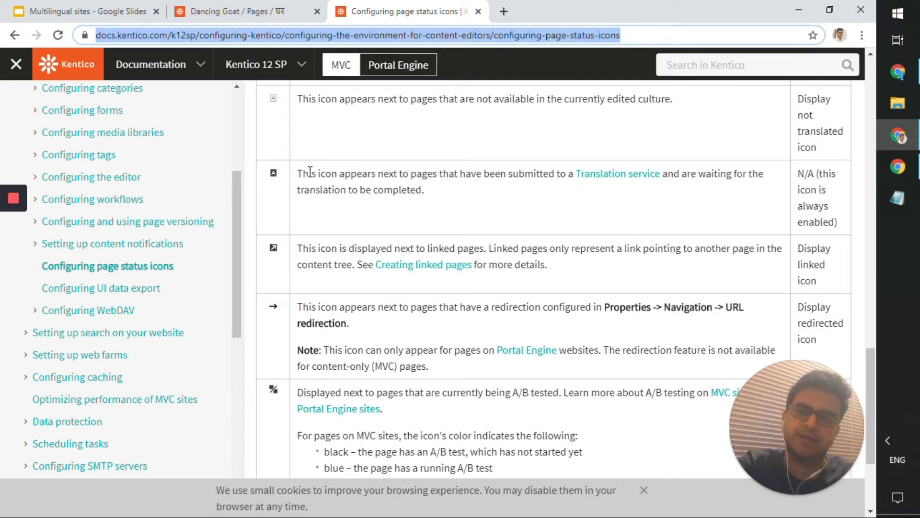
click(238, 11)
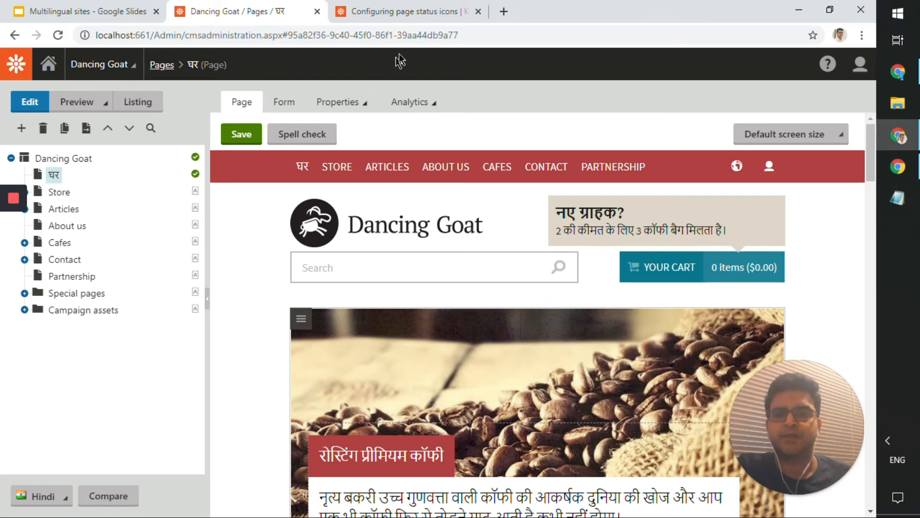
click(407, 10)
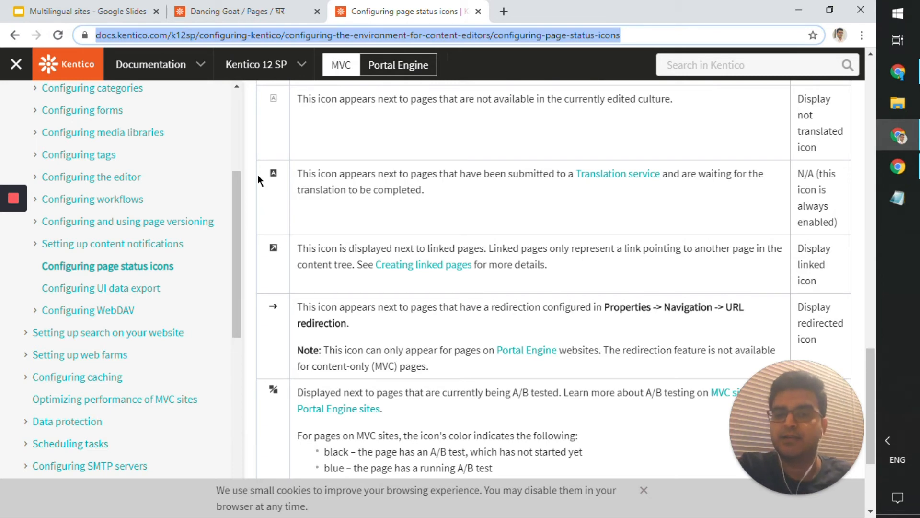
click(237, 11)
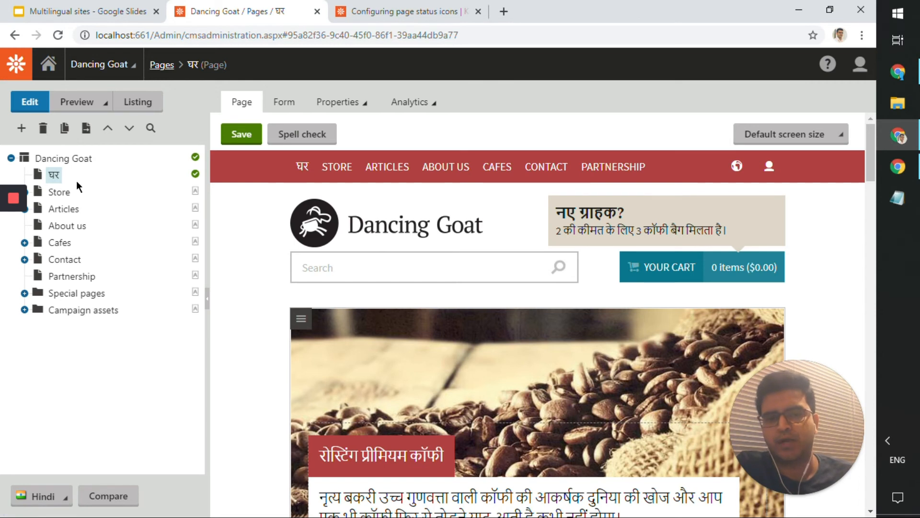
mouse_move(2, 302)
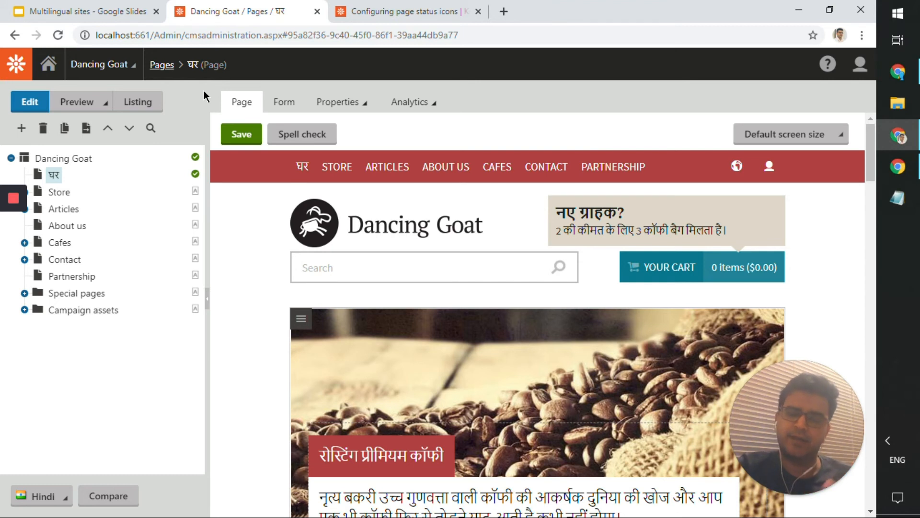
- Choose a translation service to create the Store page's Hindi version, then return to the slides
click(61, 195)
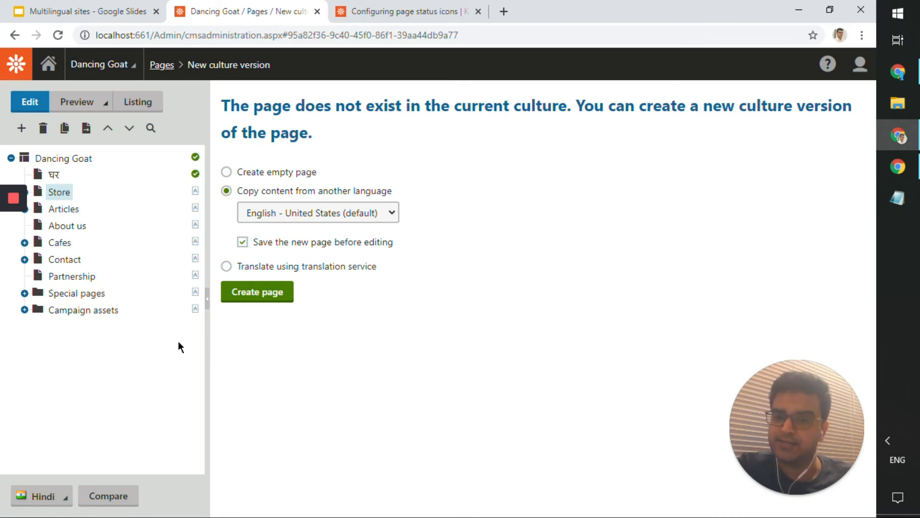
click(301, 266)
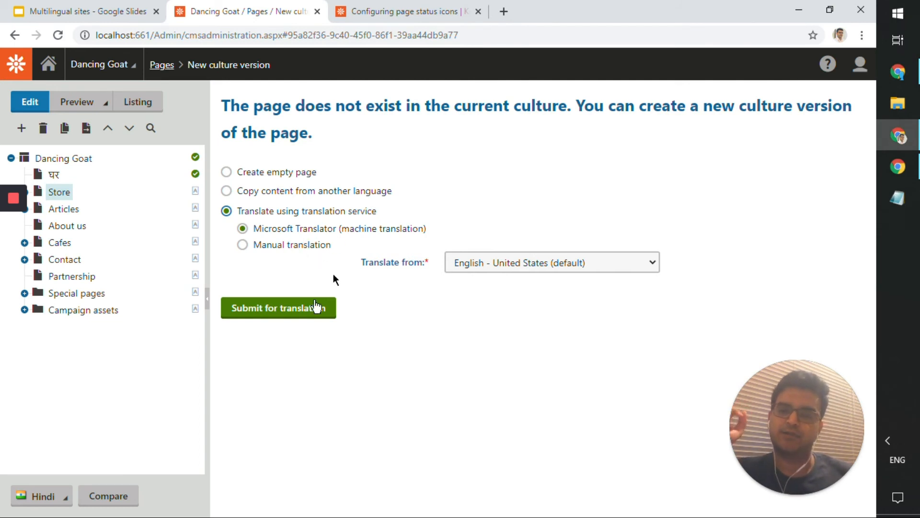
click(134, 6)
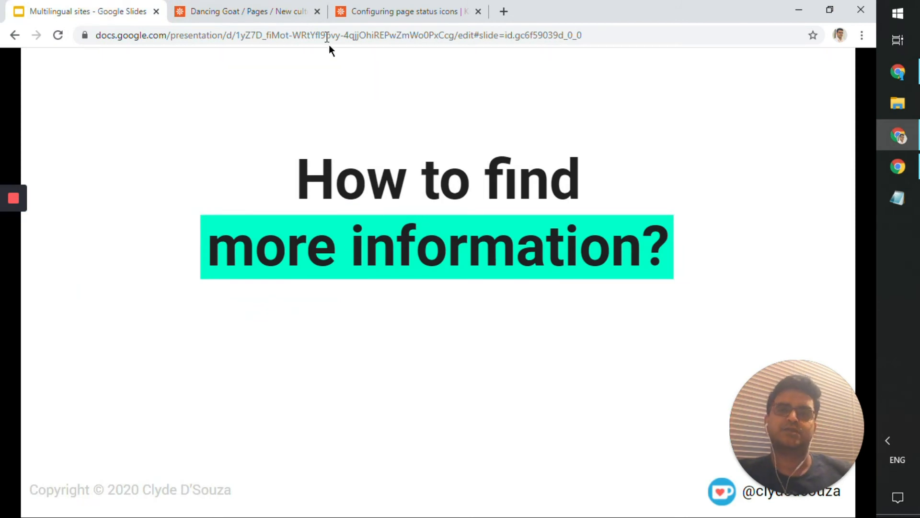
- Bring the 'Configuring page status icons' documentation article back up after a brief look at the slide
click(278, 8)
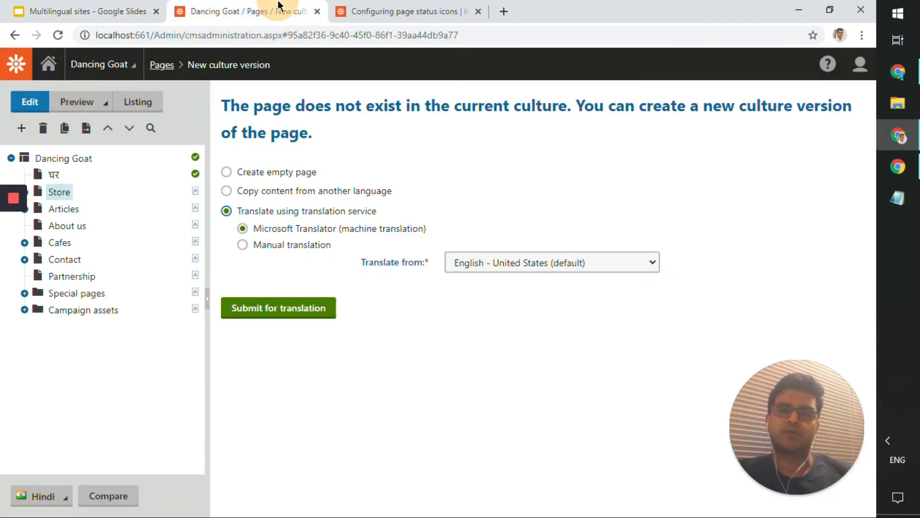
click(352, 8)
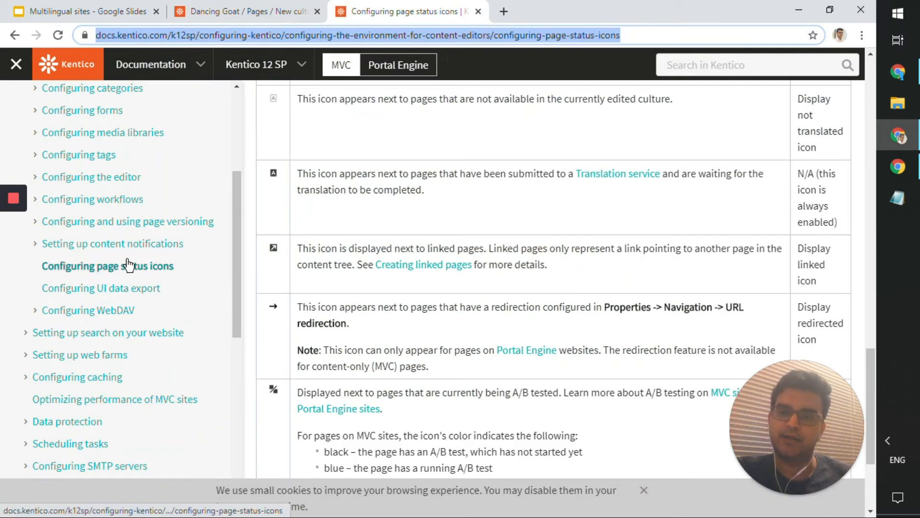
scroll(128, 264, up, 1)
scroll(128, 263, up, 1)
scroll(127, 263, down, 3)
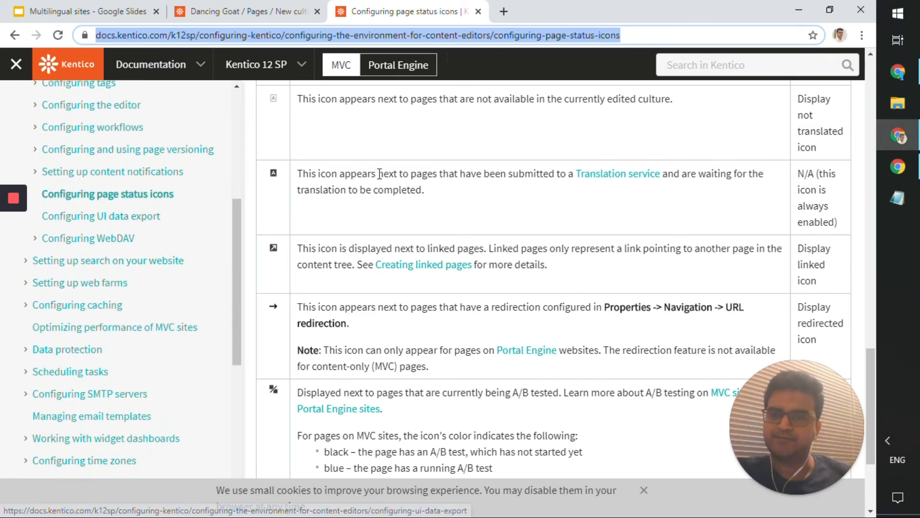
click(78, 5)
click(338, 12)
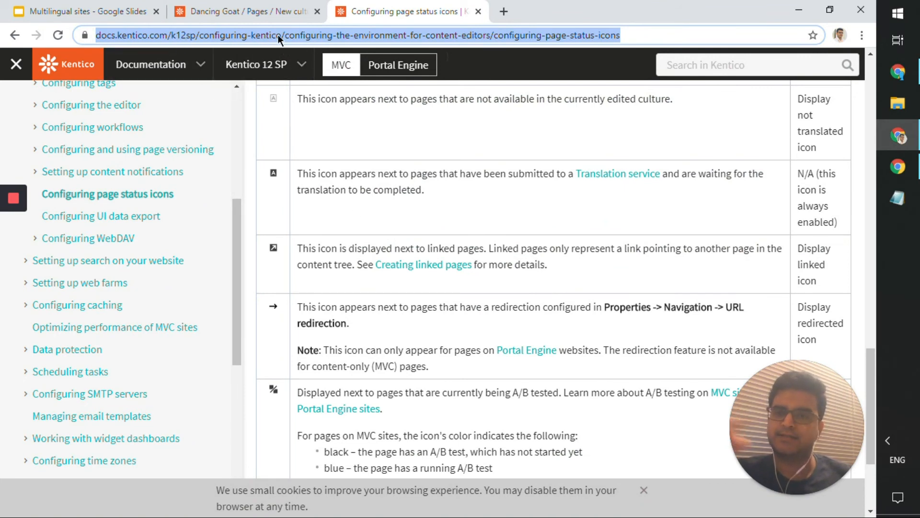
- Open and close the documentation version list, start a search, and return to the status icon table
click(273, 76)
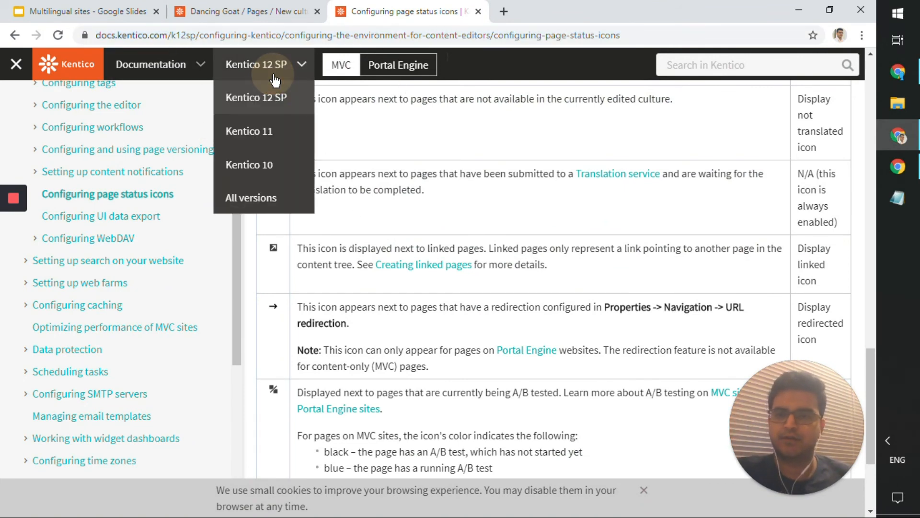
click(287, 67)
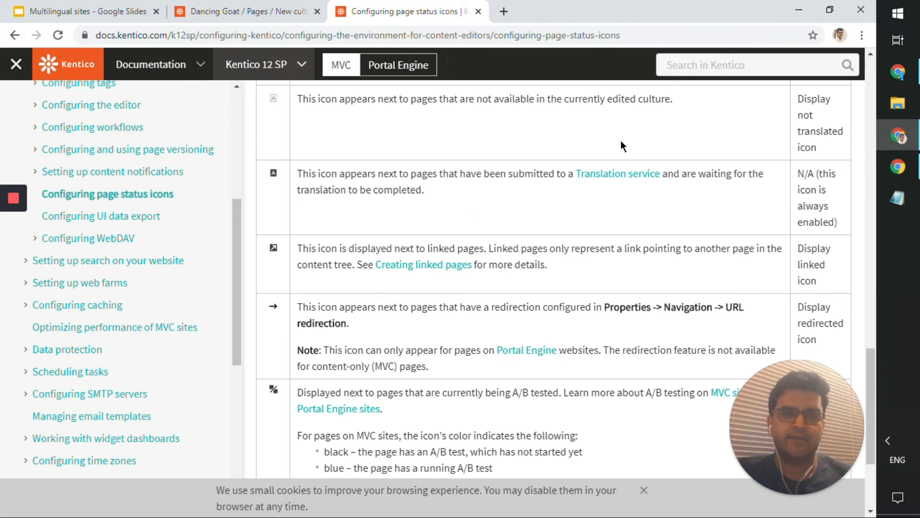
click(697, 65)
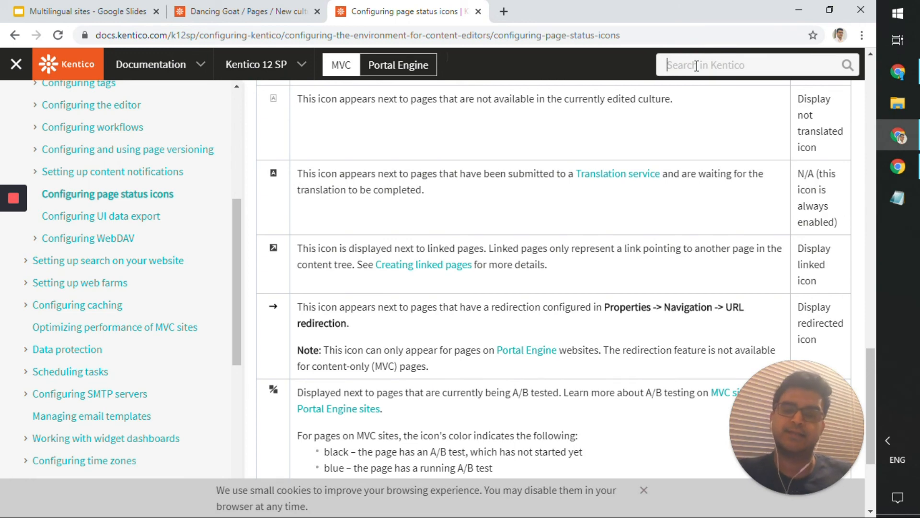
click(414, 285)
scroll(413, 284, down, 3)
scroll(414, 283, up, 4)
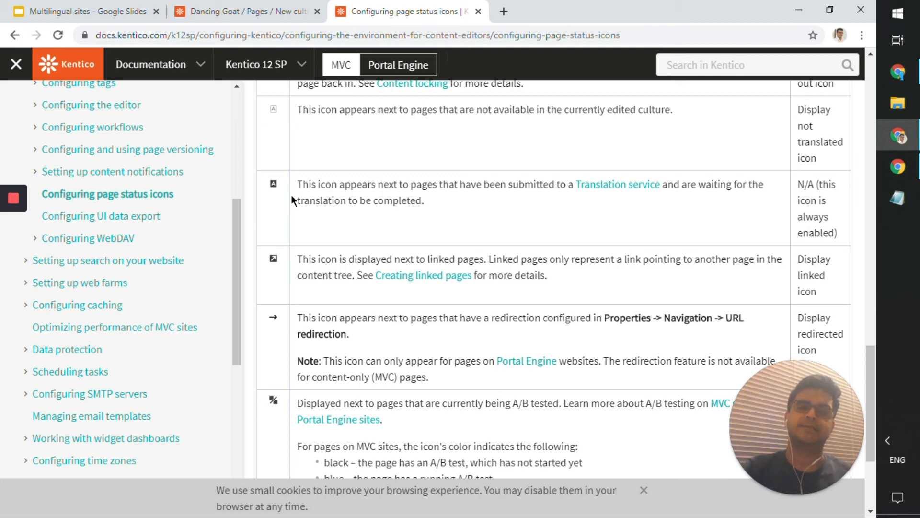
- Glance at the status icons article again, then advance the slides to 'Questions? Post it in the comments'
click(117, 6)
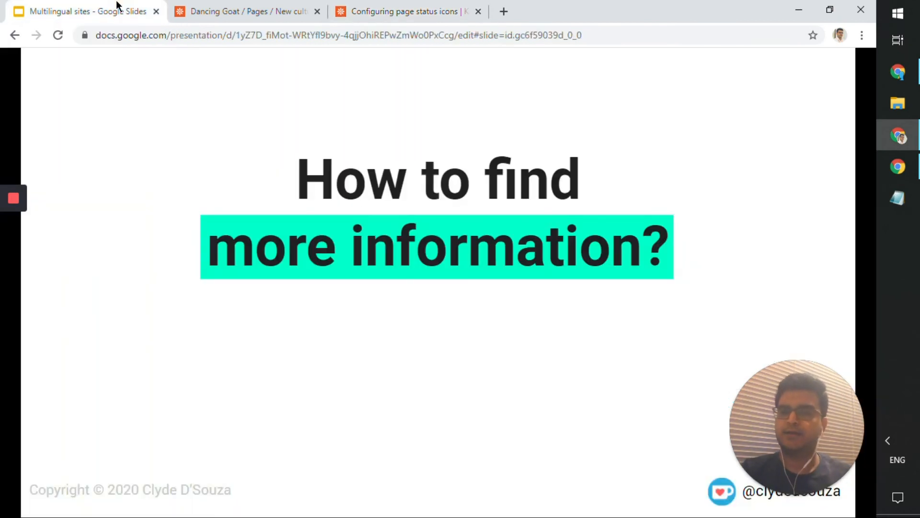
click(420, 10)
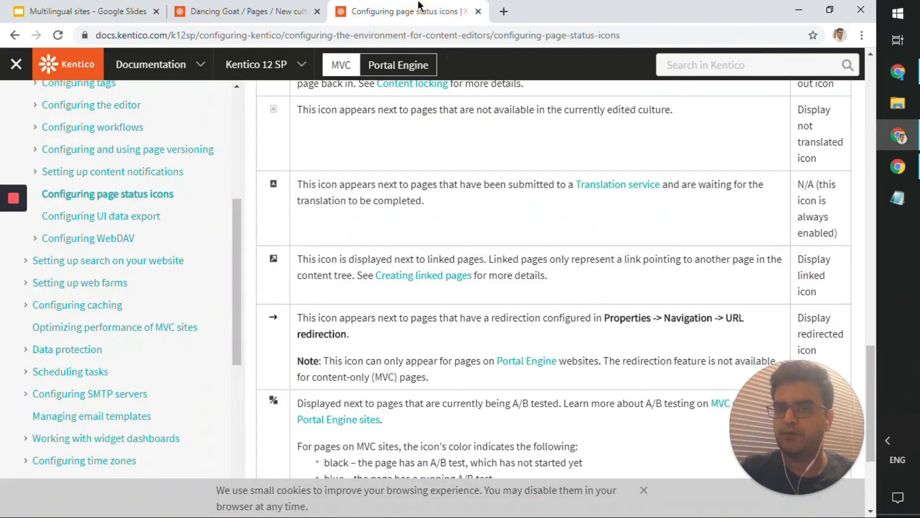
scroll(143, 316, down, 8)
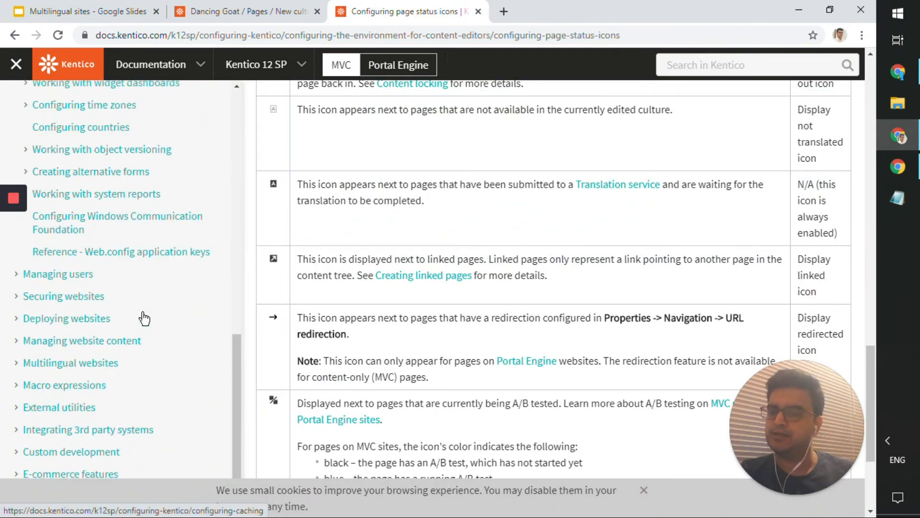
scroll(144, 317, up, 12)
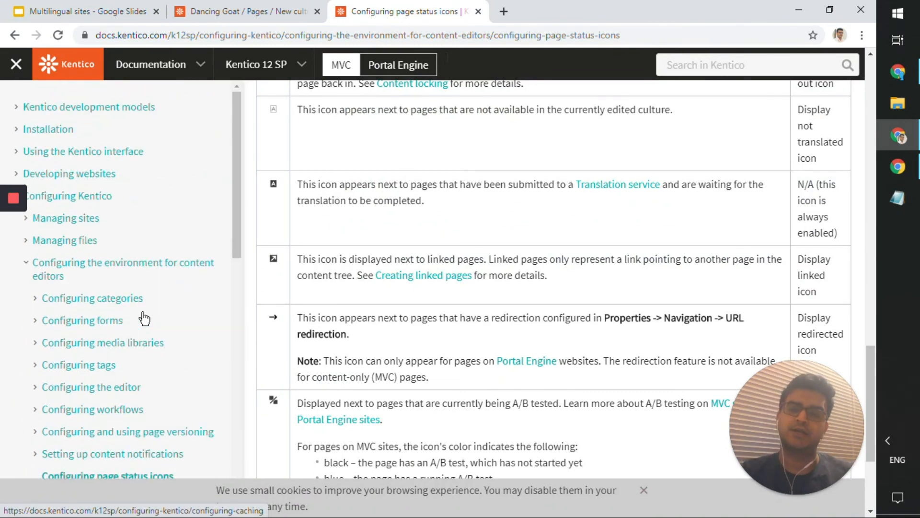
click(105, 15)
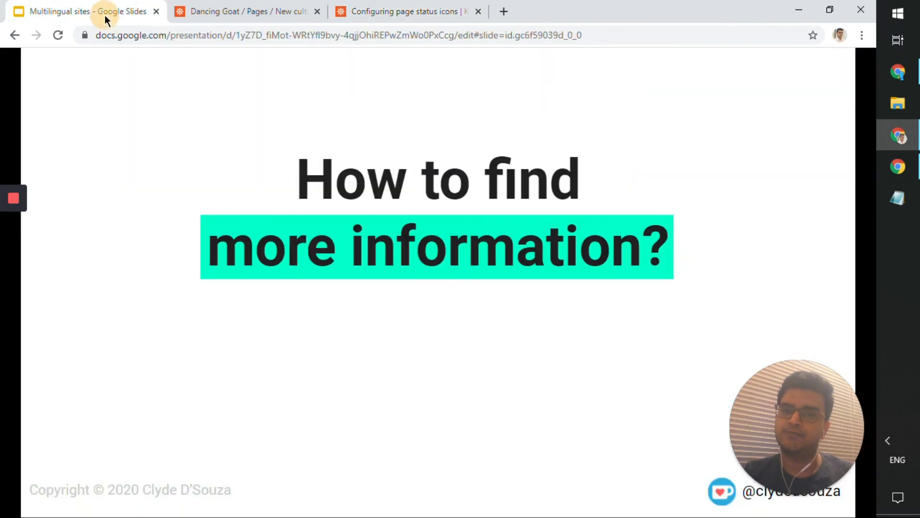
click(287, 216)
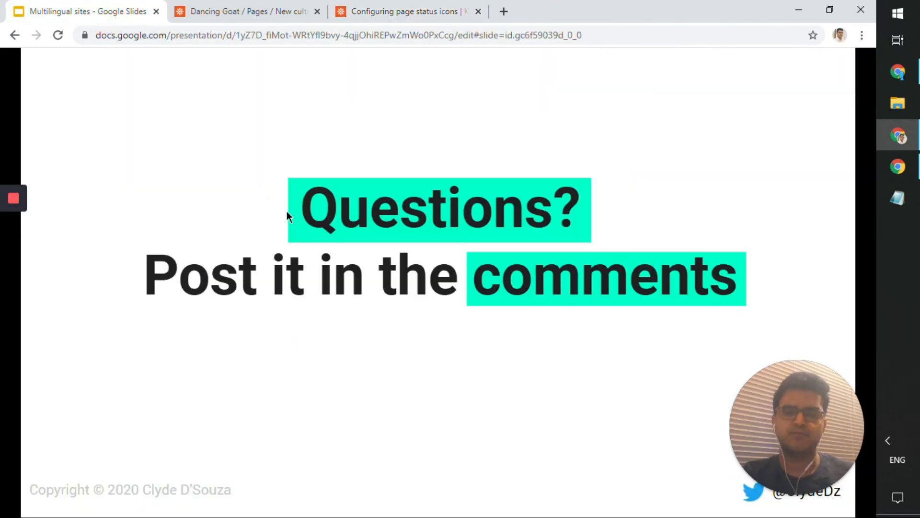